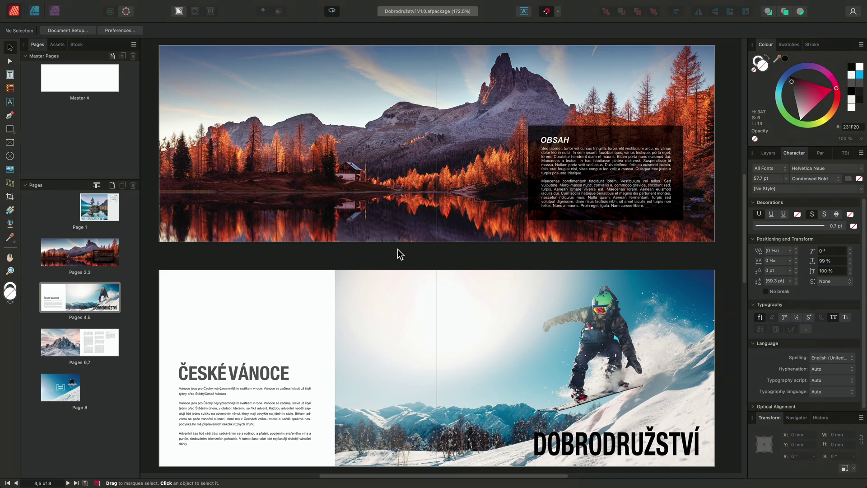
Zoom in to about 530% on the České Vánoce paragraphs on pages 4–5.
scroll(204, 386, "up", 10)
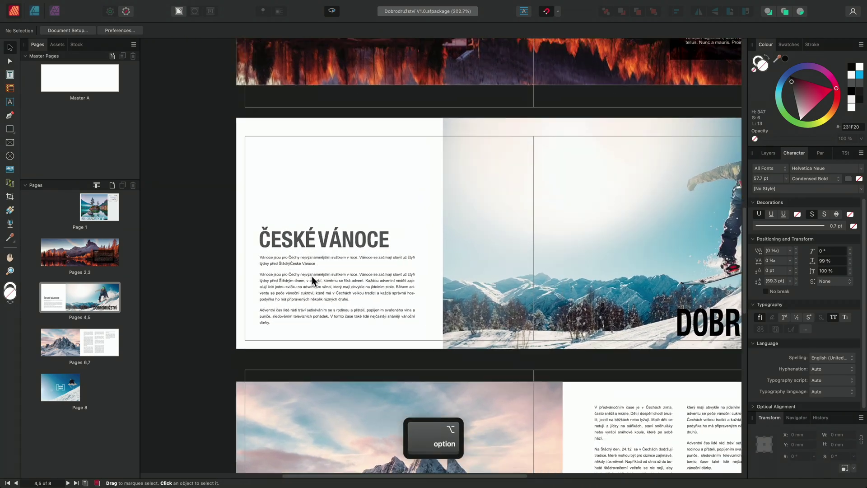
scroll(325, 283, "left", 2)
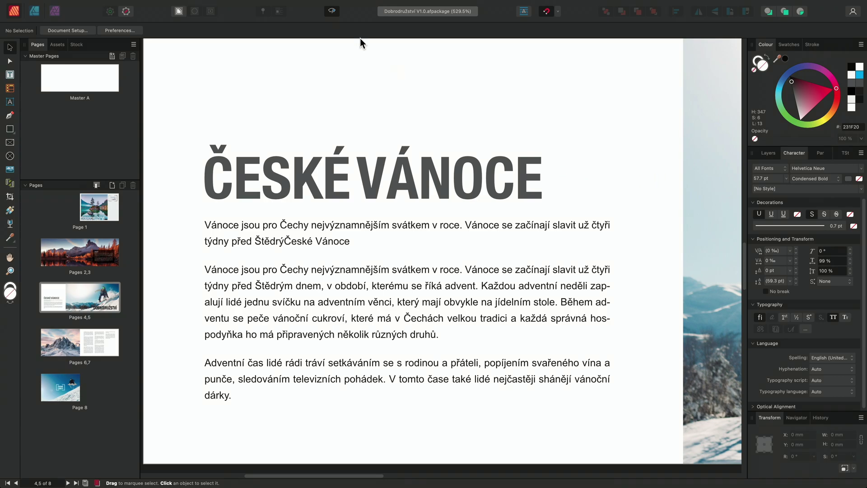
Open the Publisher Help on Text > Editing > Hyphenation and follow the installing hyphenation dictionaries link.
mouse_move(286, 3)
left_click(322, 5)
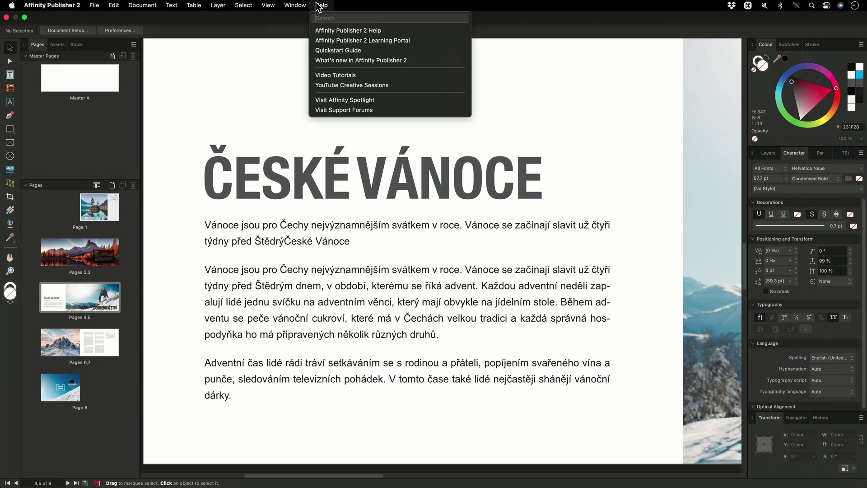
left_click(401, 32)
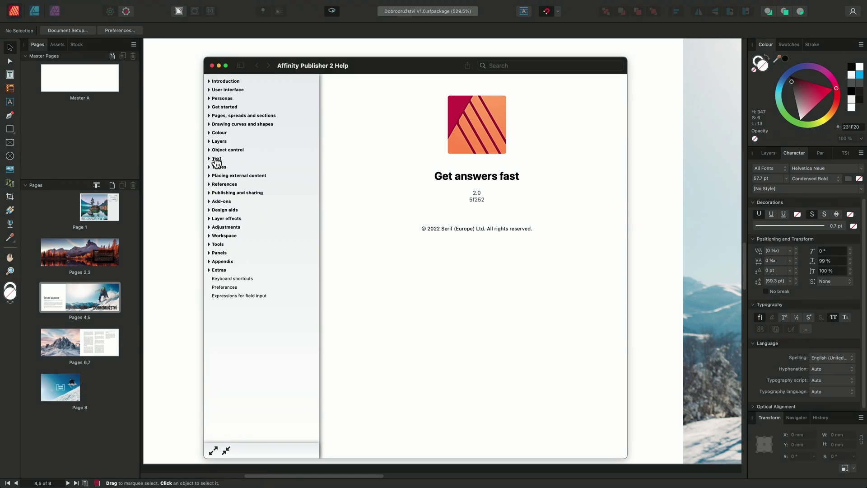
left_click(213, 159)
left_click(233, 211)
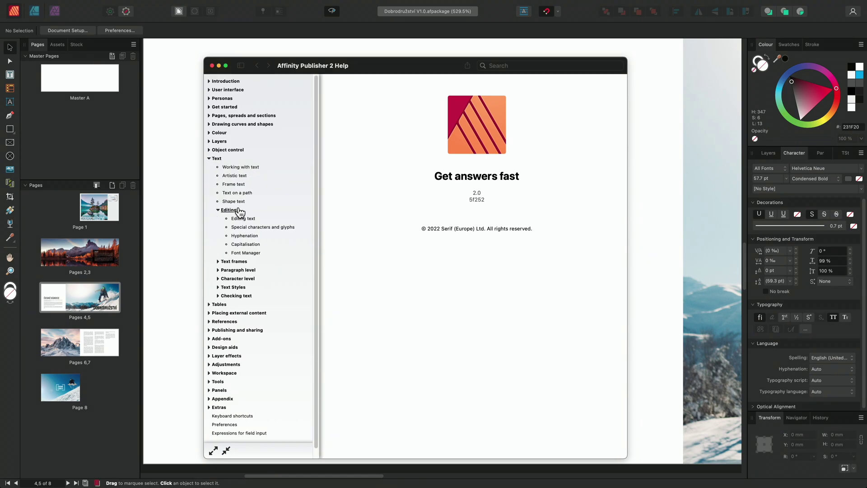
left_click(244, 235)
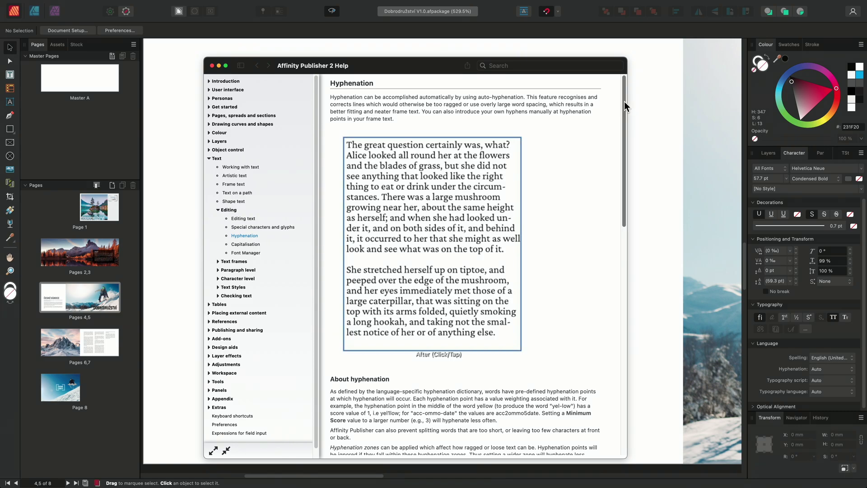
left_click_drag(624, 101, 622, 351)
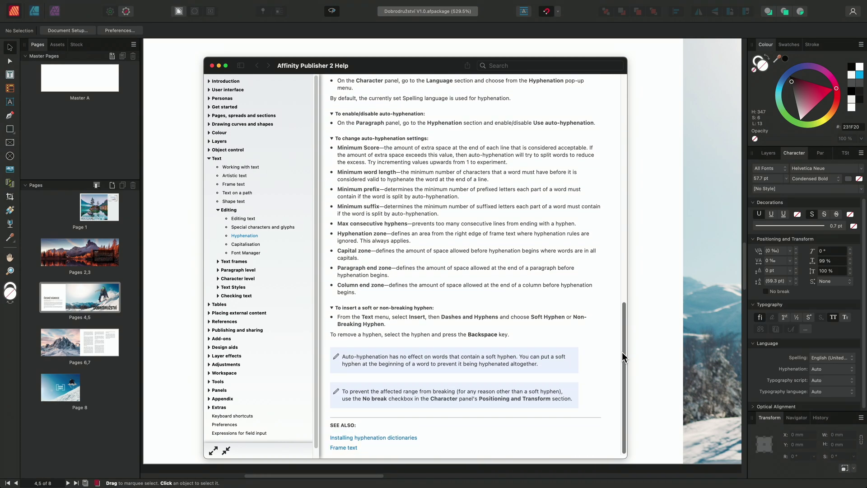
left_click(396, 444)
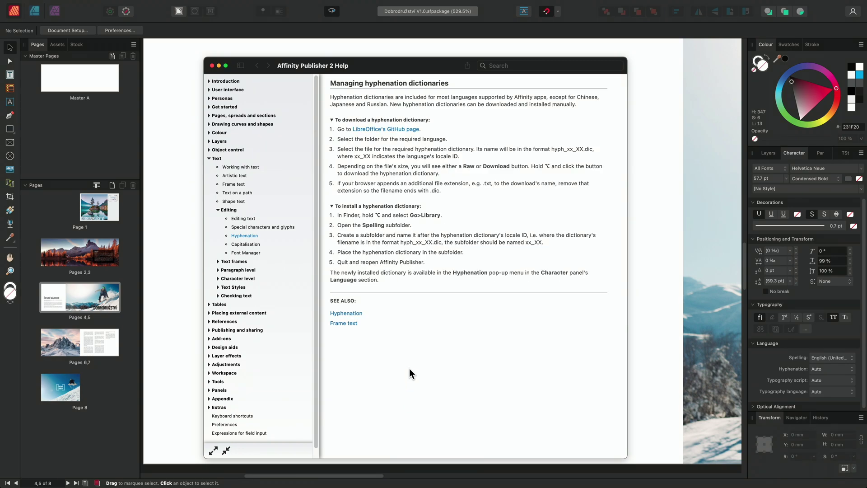
Download LibreOffice's GitHub dictionaries repository via Code > Download ZIP, then return to Finder.
left_click(386, 130)
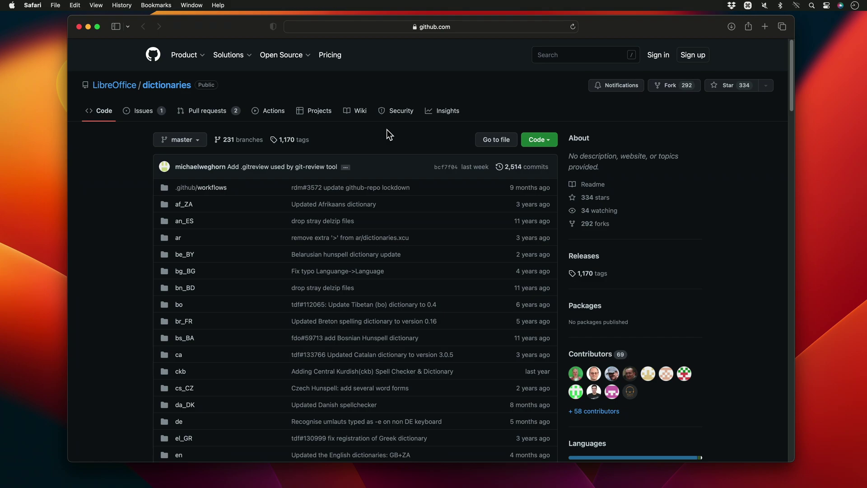
left_click(551, 140)
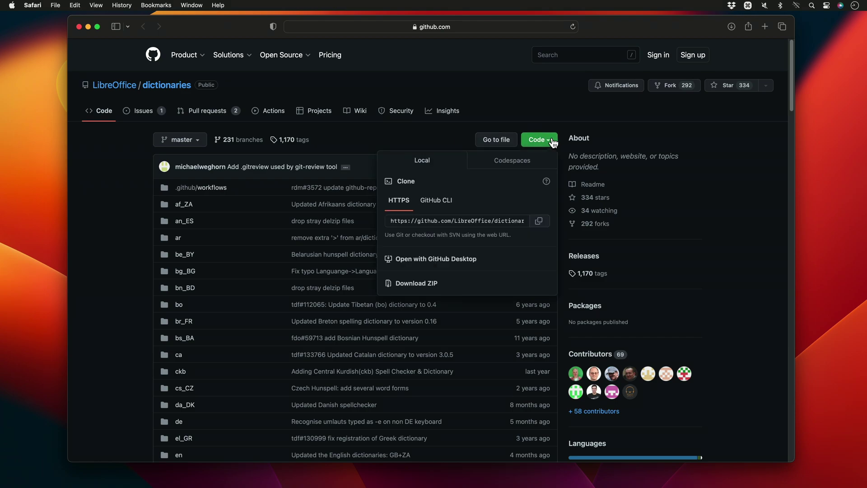
left_click(438, 284)
key("super+Tab")
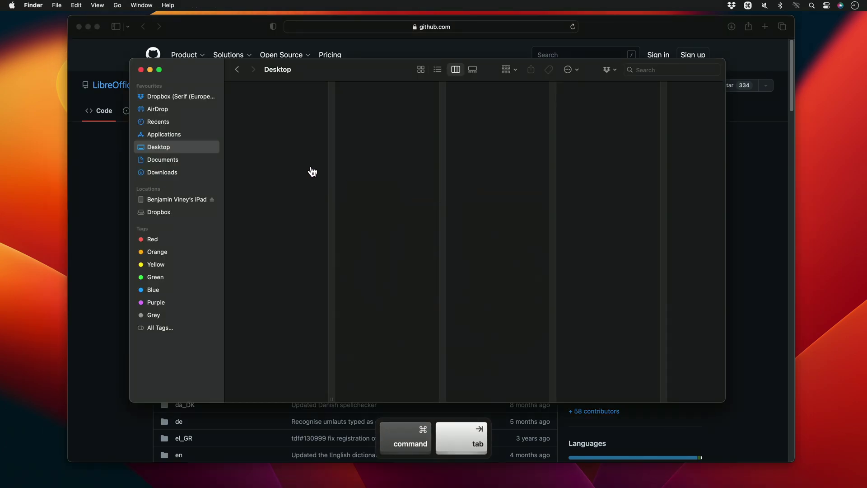
Copy hyph_cs_CZ.dic from Downloads > dictionaries-master > cs_CZ.
left_click(162, 172)
left_click(288, 93)
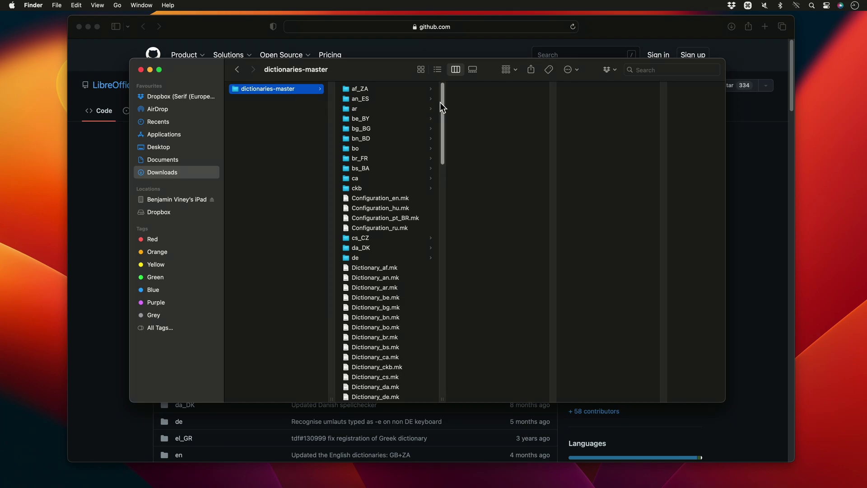
left_click_drag(440, 102, 438, 131)
left_click(361, 114)
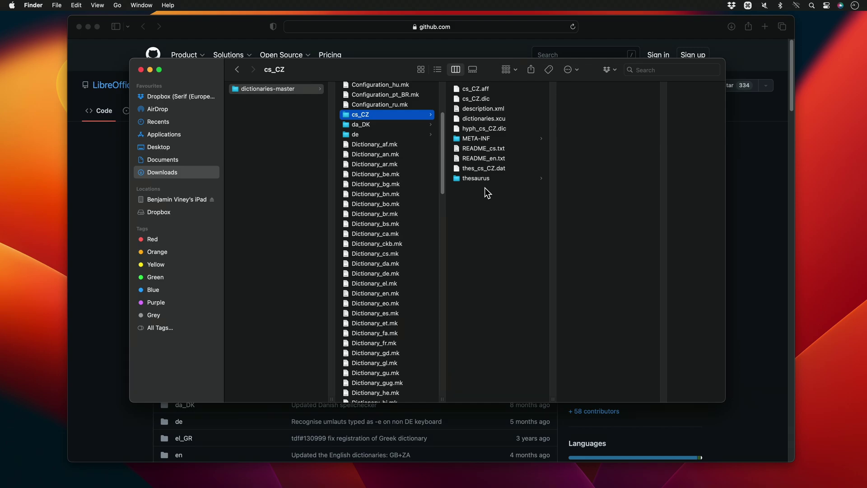
left_click(503, 129)
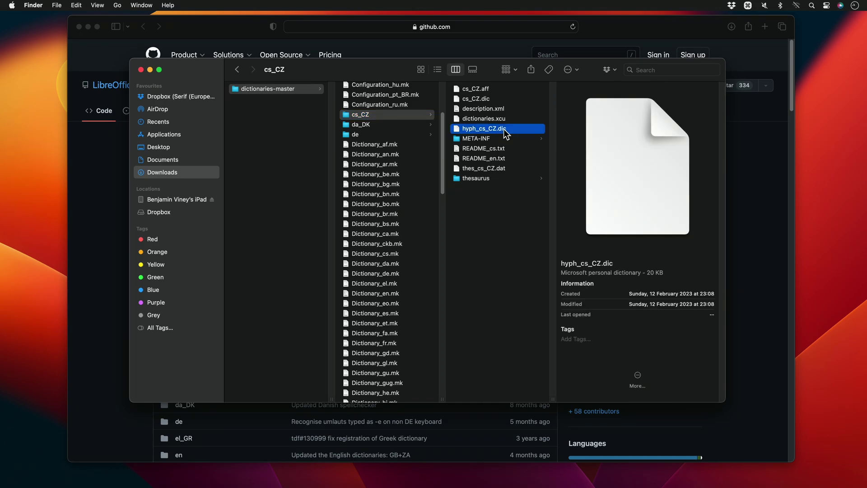
right_click(504, 130)
left_click(526, 238)
Go to the hidden user Library folder and open its Spelling folder.
left_click(118, 6)
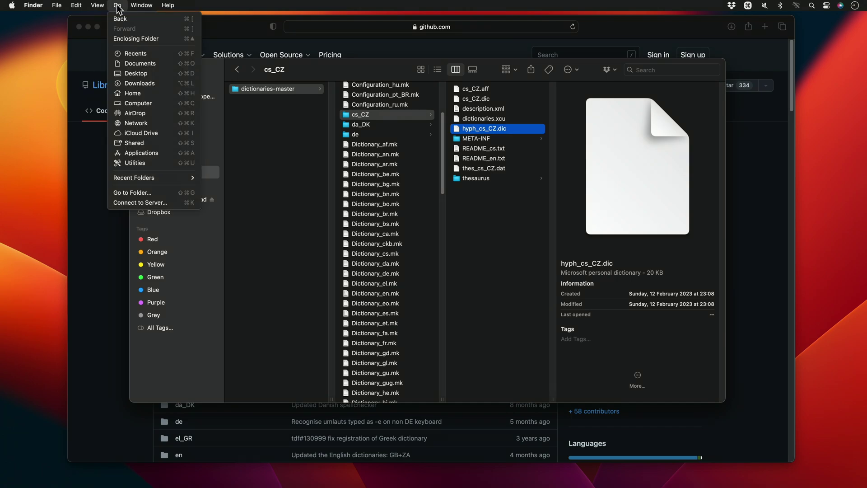
key("alt")
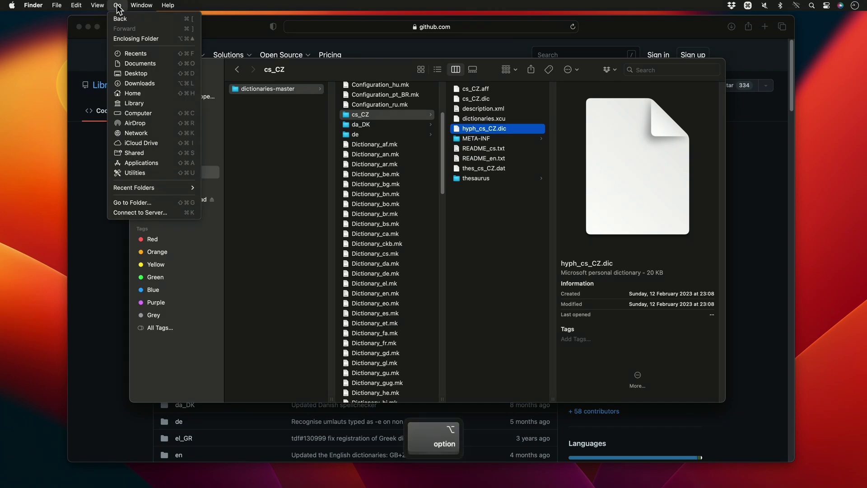
left_click(152, 103)
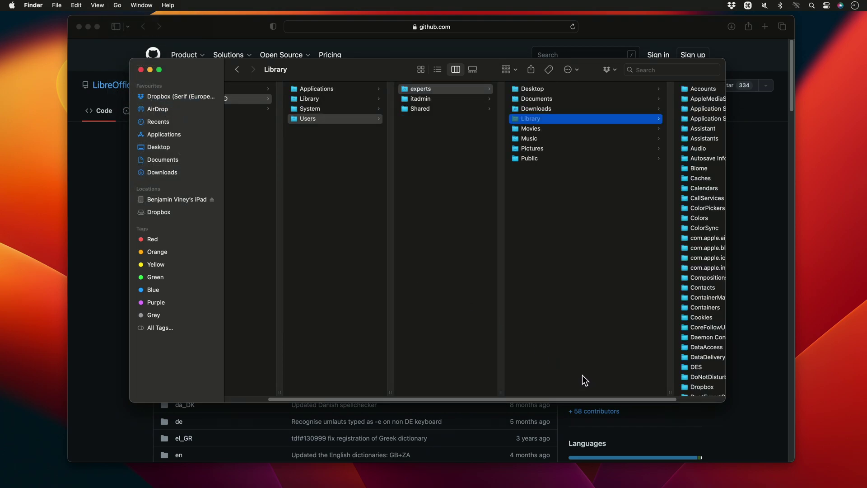
left_click_drag(596, 398, 637, 398)
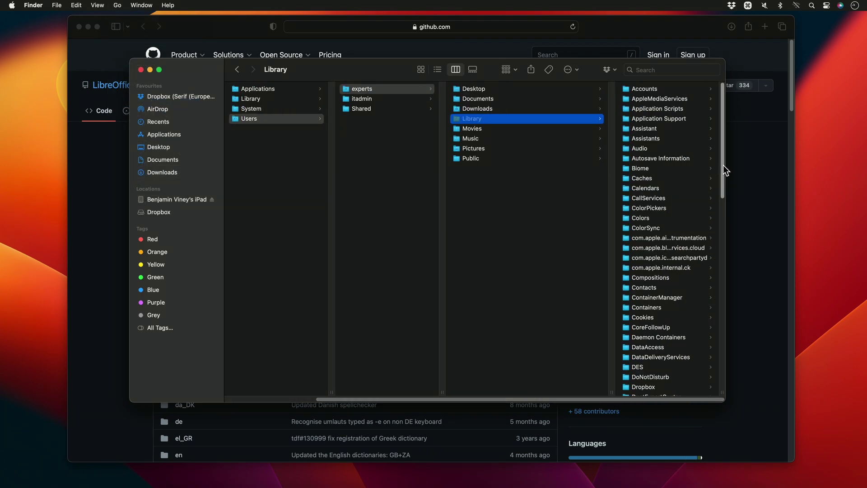
left_click_drag(722, 165, 736, 345)
left_click(679, 323)
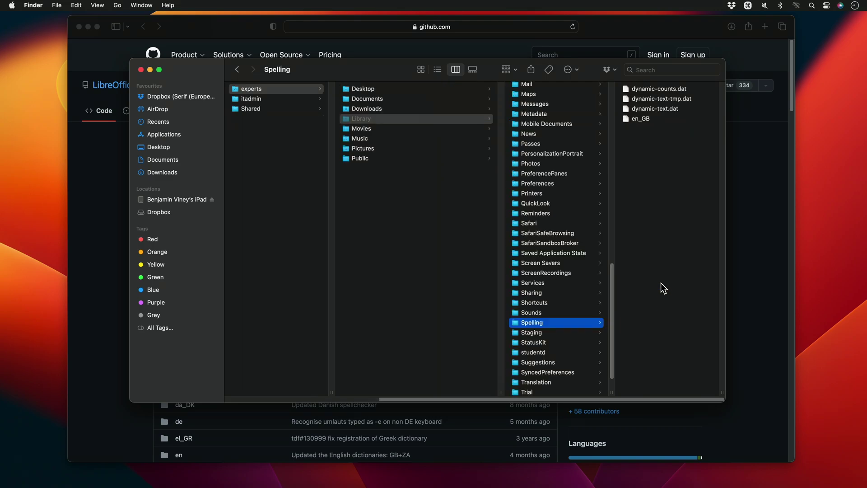
Create a folder named cs_CZ in Spelling and paste hyph_cs_CZ.dic into it.
right_click(652, 160)
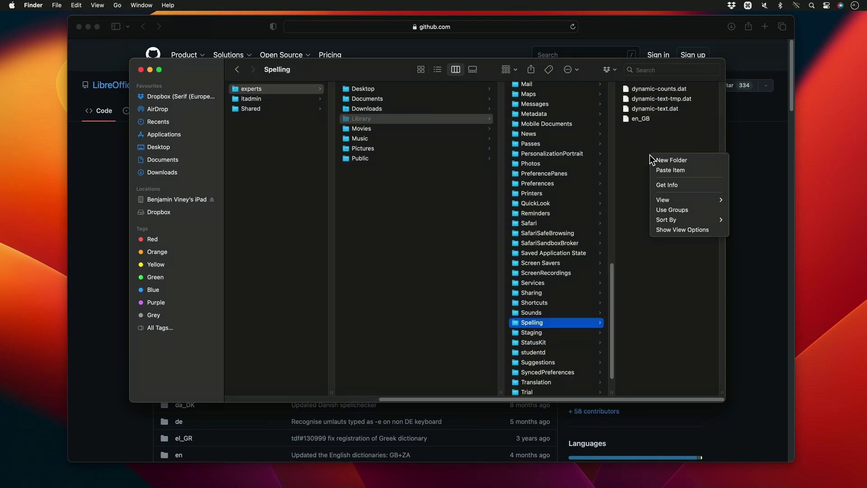
left_click(673, 160)
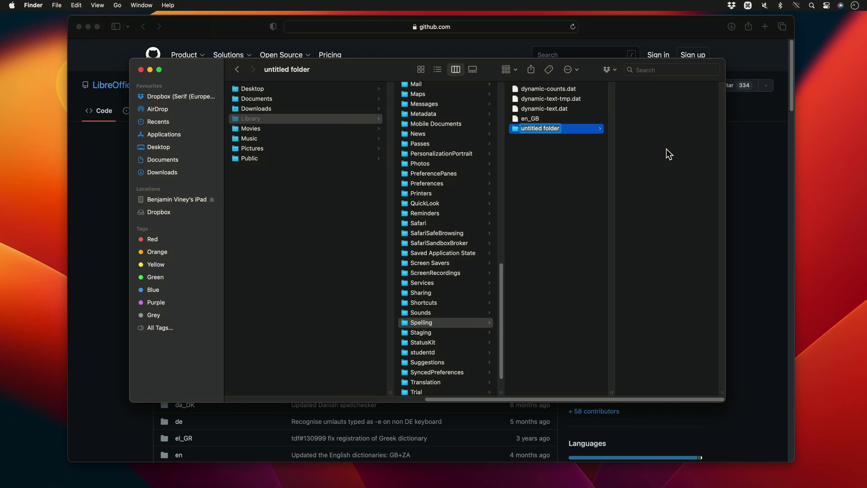
type("cs_")
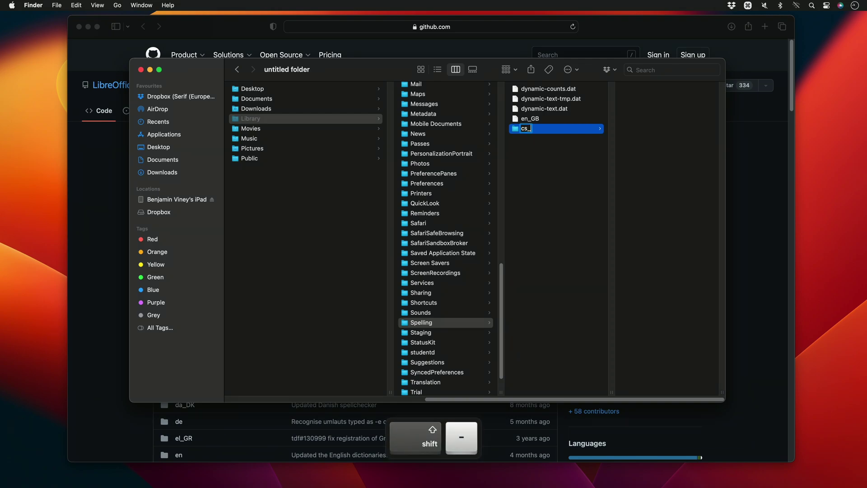
type("CZ")
left_click(649, 176)
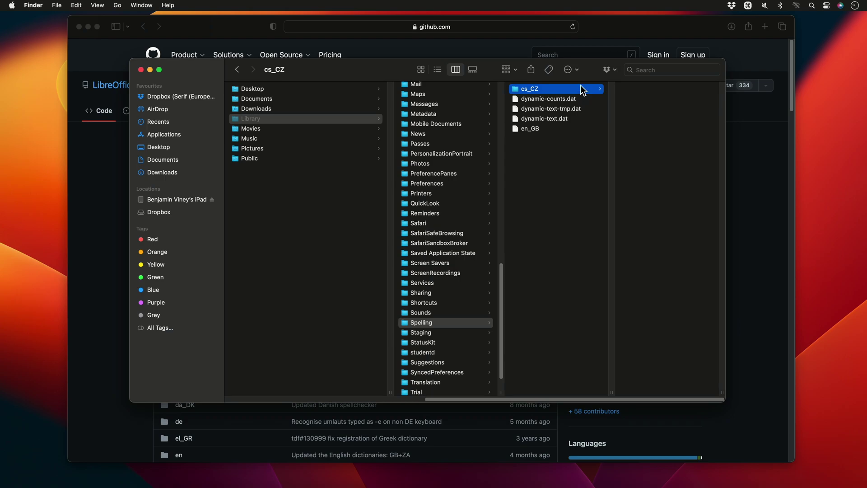
right_click(658, 110)
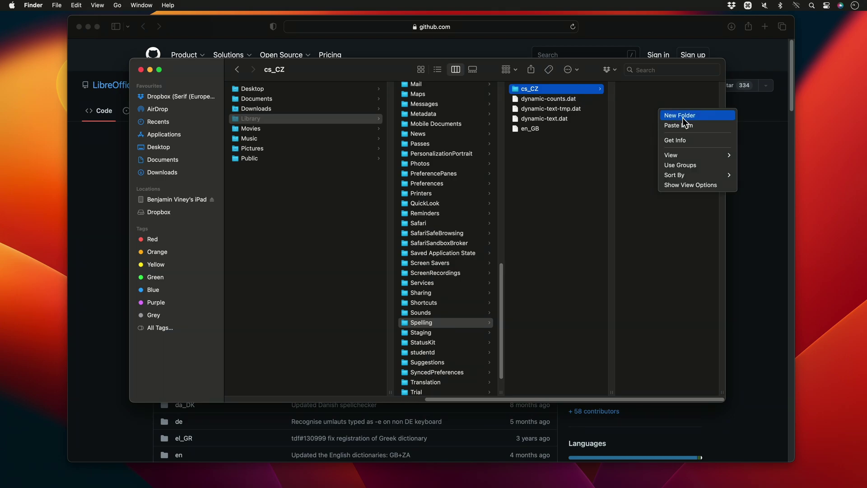
left_click(689, 129)
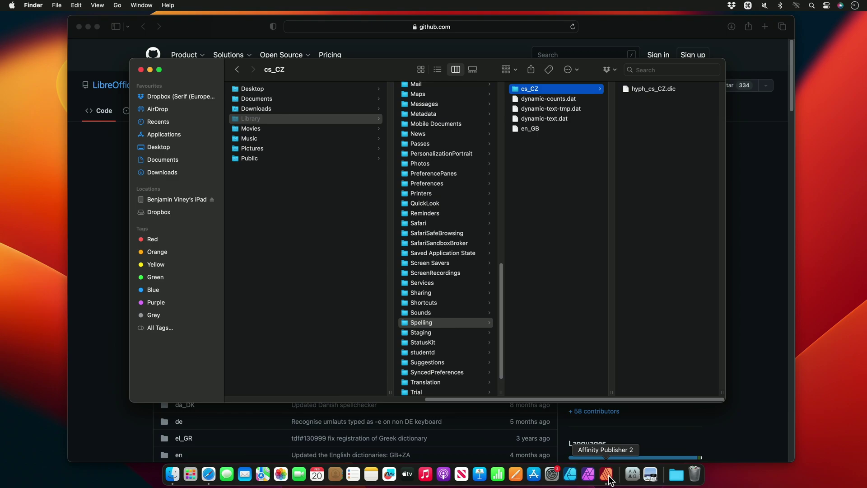
Close the Help window and quit Affinity Publisher 2.
left_click(607, 476)
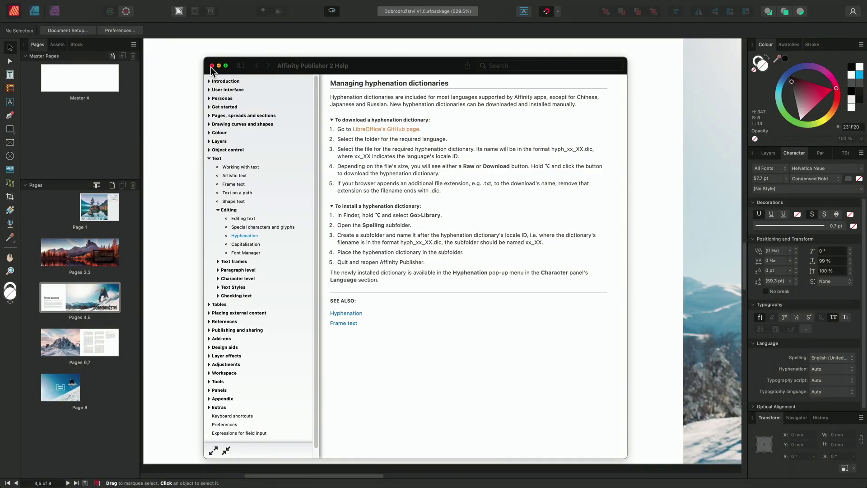
left_click(212, 65)
left_click(41, 6)
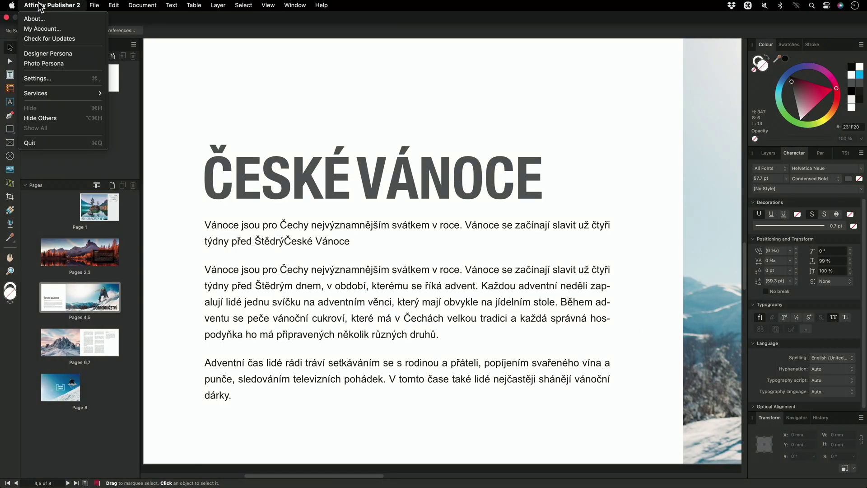
left_click(57, 142)
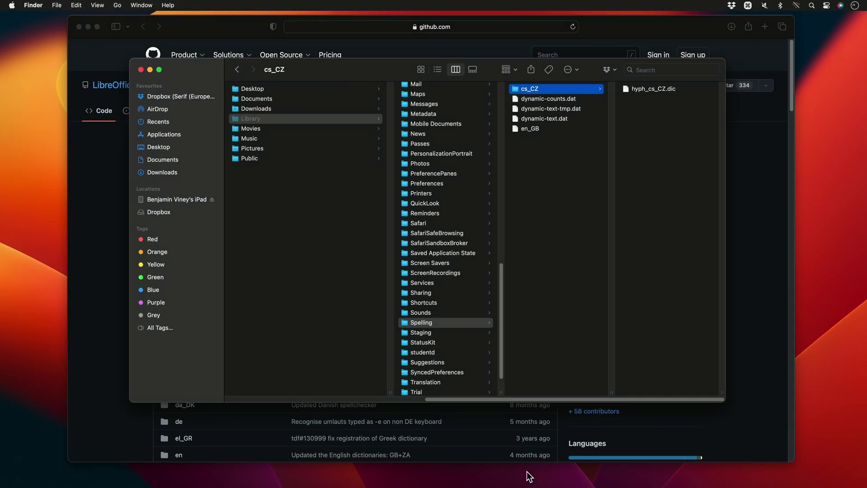
Relaunch Affinity Publisher 2 and open Dobrodružství V1.0 from the recent files.
left_click(609, 479)
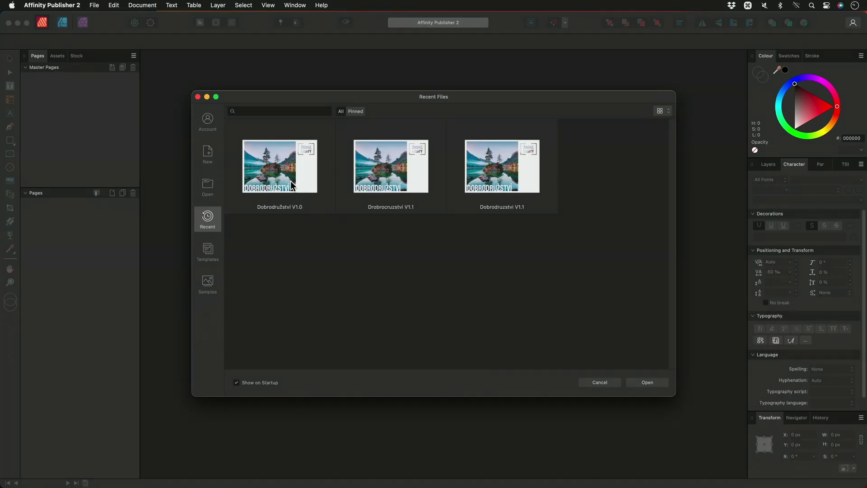
left_click(291, 180)
left_click(637, 382)
Confirm the packaged document, then set the České Vánoce body text's hyphenation to Čeština (Česko).
left_click(559, 270)
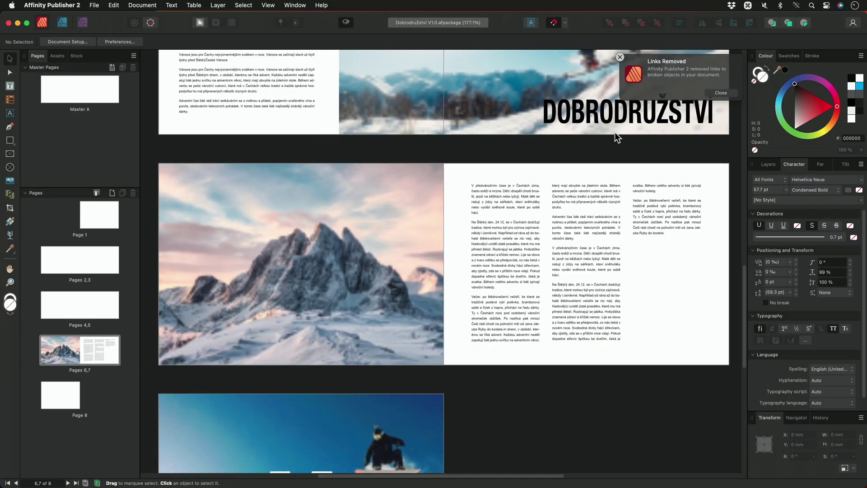
scroll(284, 229, "up", 10)
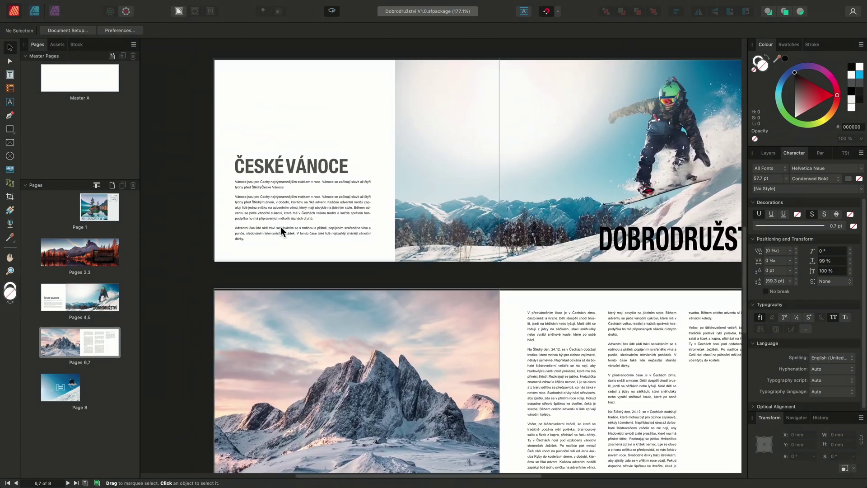
scroll(294, 289, "up", 5)
left_click(311, 292)
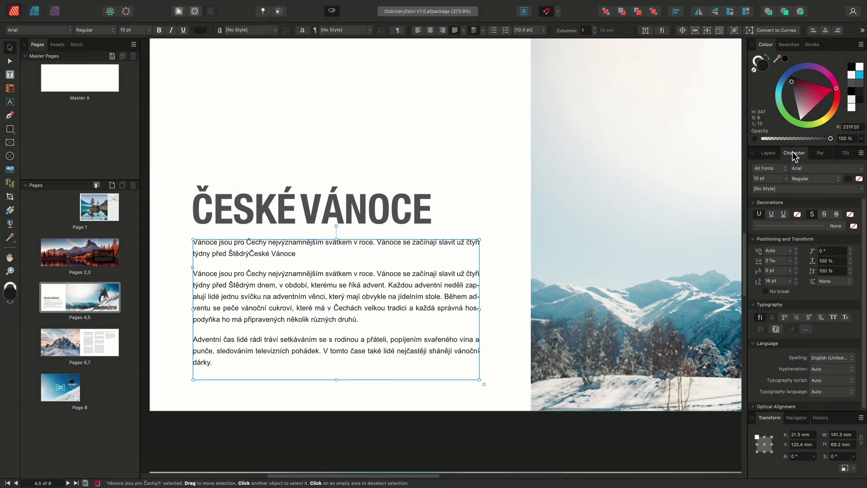
left_click(845, 376)
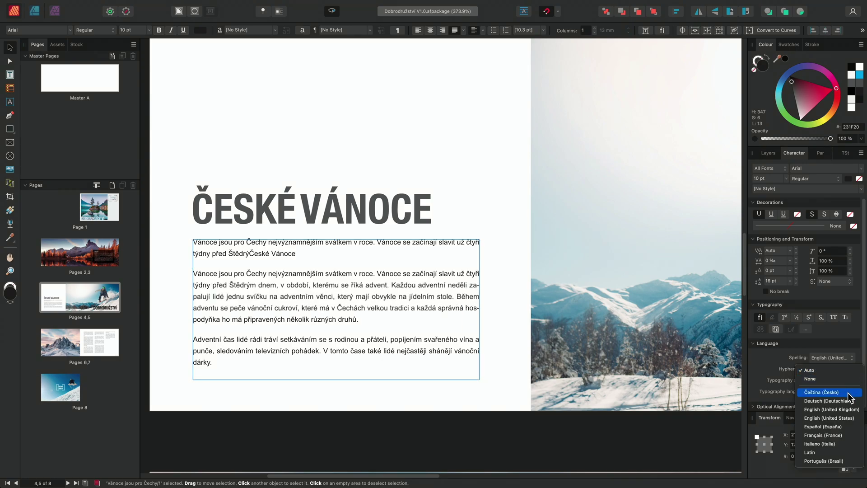
left_click(848, 392)
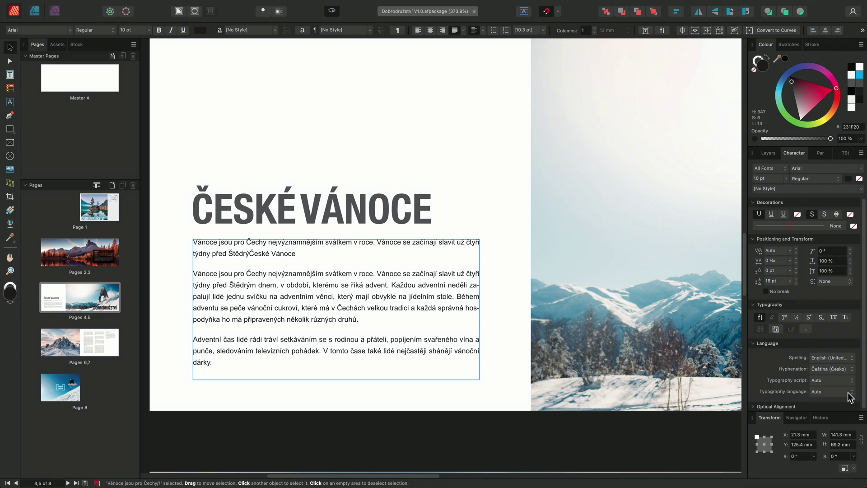
Switch the view mode from Preview to Normal to reveal guides, formatting marks and spelling underlines.
left_click(332, 11)
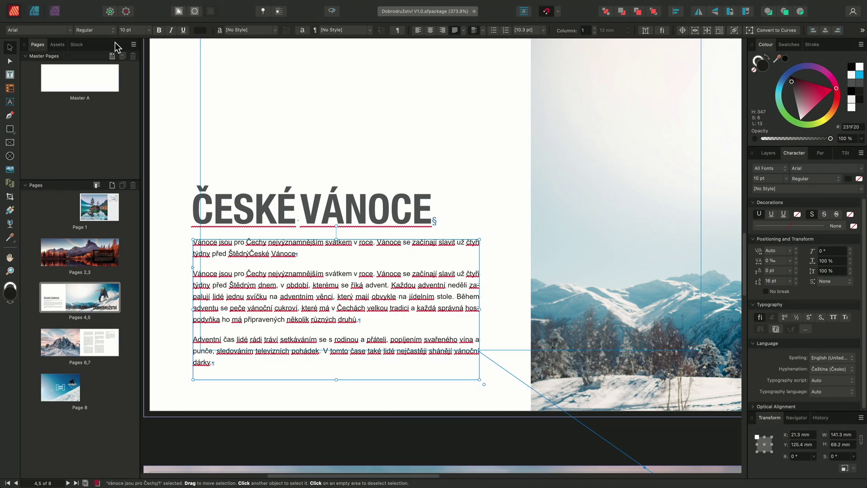
Save a copy named 'Dobrodruzství V2.0' to the Dropbox location with Save As.
left_click(43, 5)
left_click(54, 145)
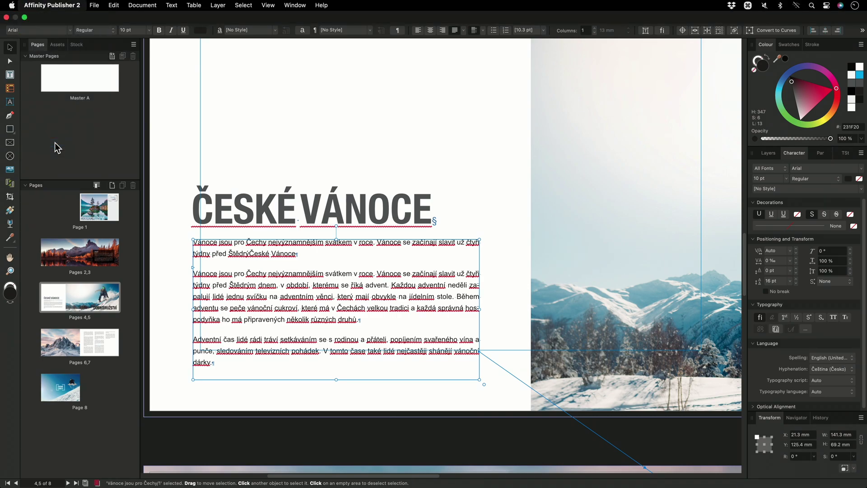
type("Dobrodr")
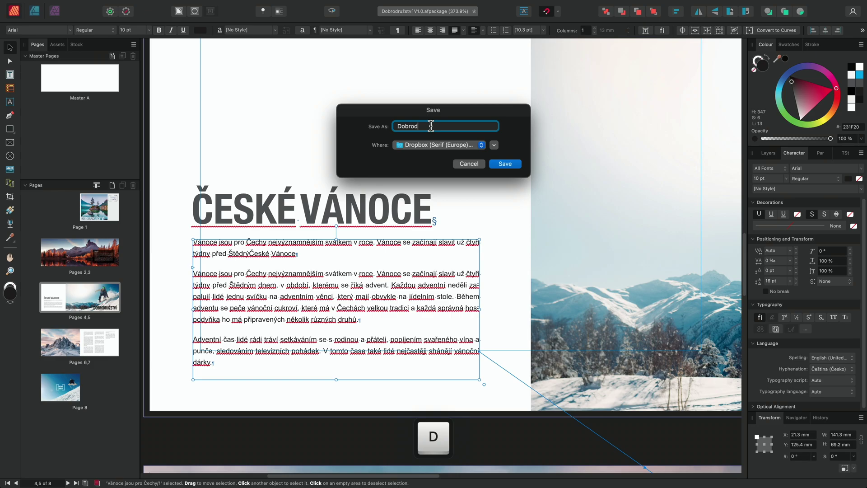
type("uzství V2.0")
key("Return")
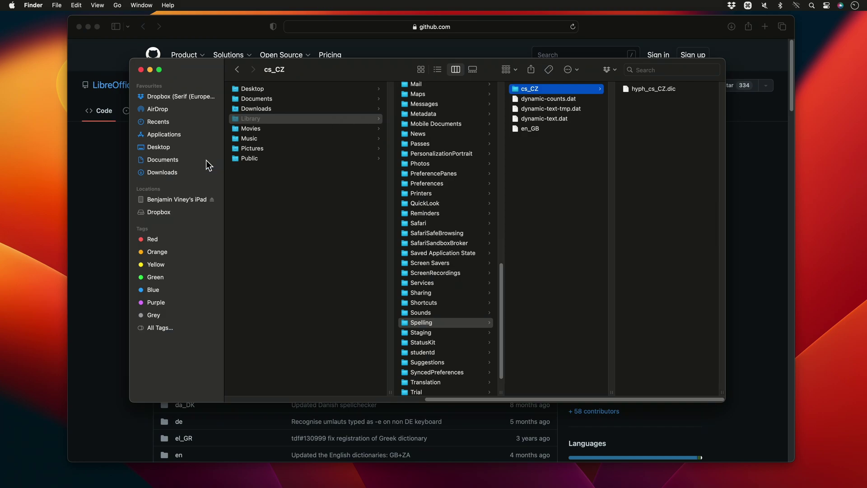
Copy both cs_CZ.aff and cs_CZ.dic from Downloads > dictionaries-master > cs_CZ.
left_click(177, 172)
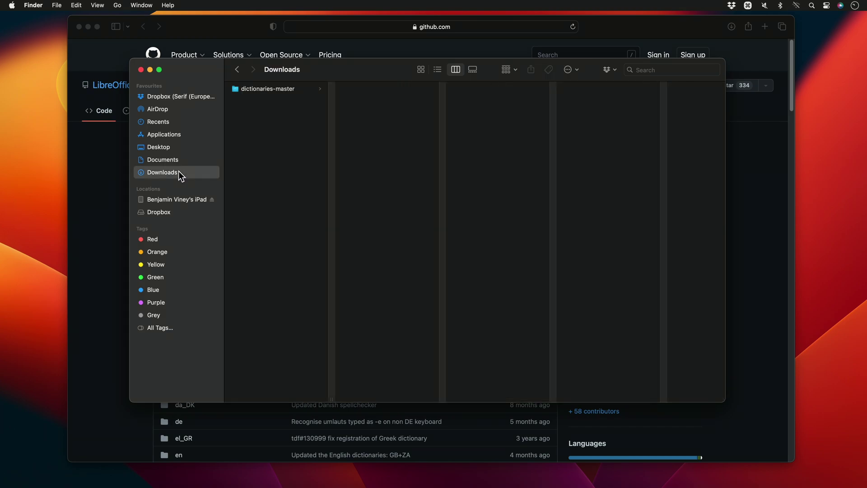
left_click(270, 90)
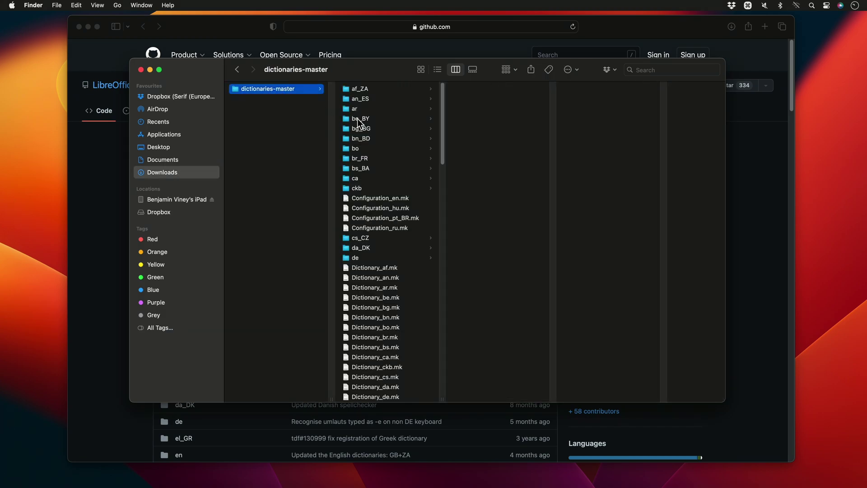
left_click(383, 238)
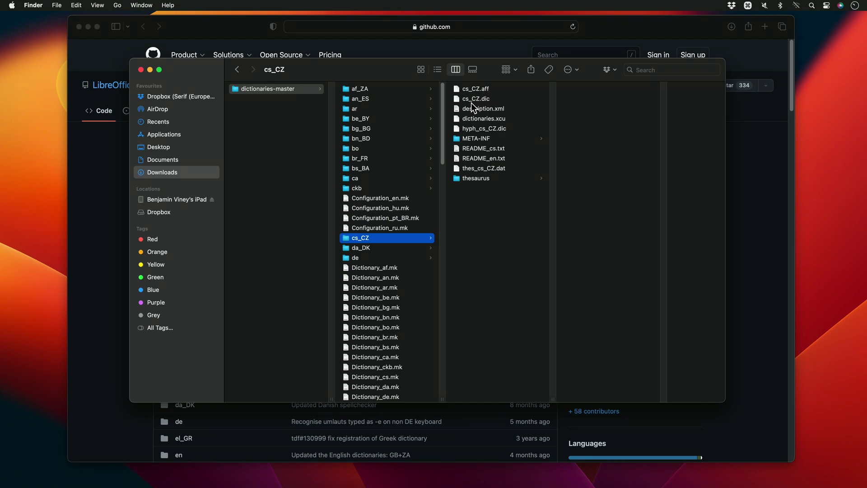
left_click(476, 88)
left_click(486, 98, "shift")
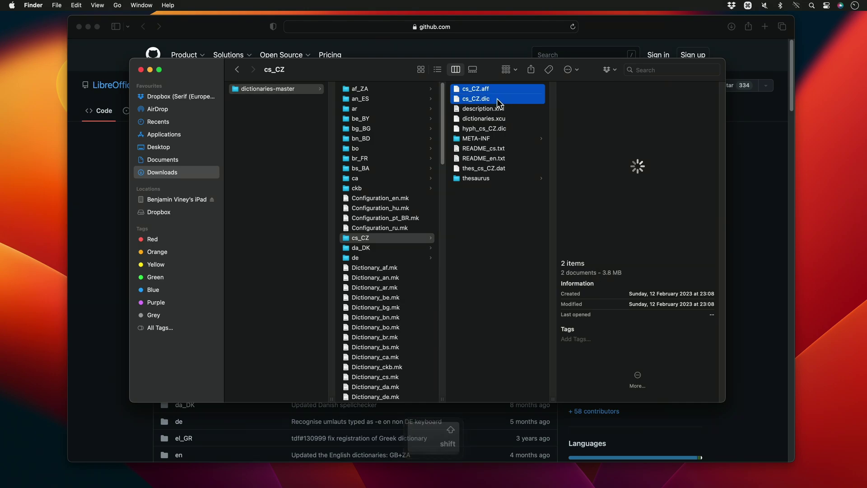
right_click(497, 99)
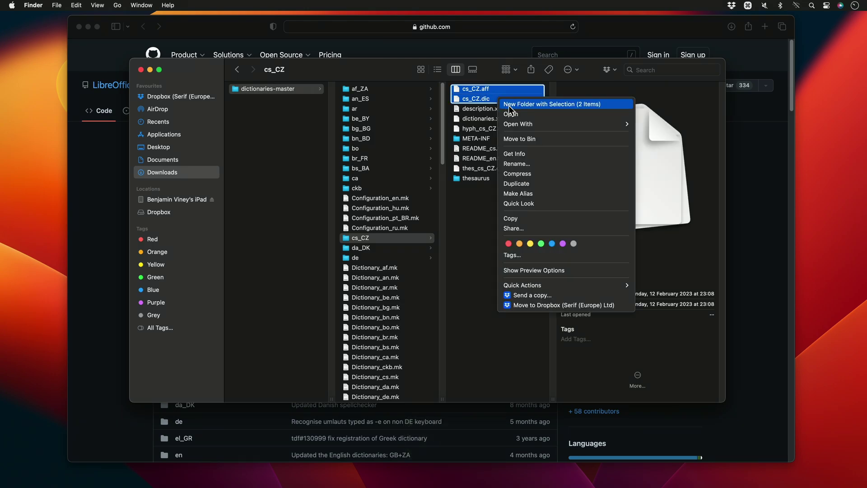
left_click(529, 218)
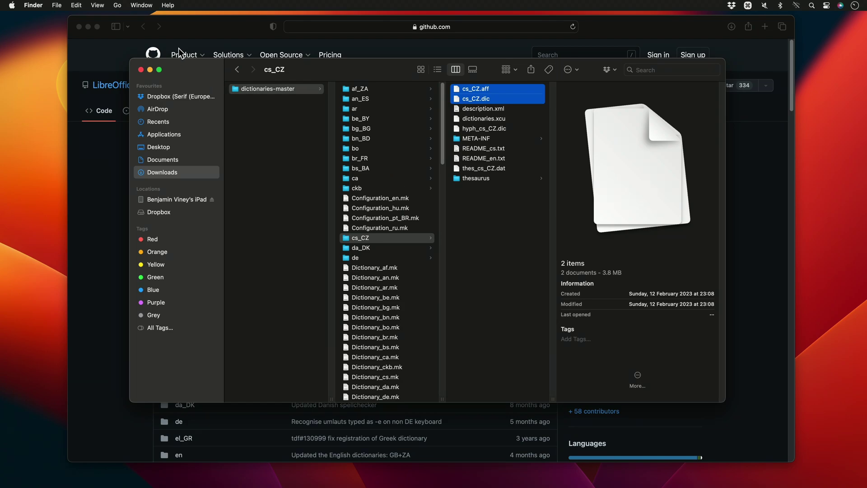
Paste cs_CZ.aff and cs_CZ.dic into the Library's Spelling folder and relaunch Affinity Publisher 2.
left_click(117, 6)
key("alt")
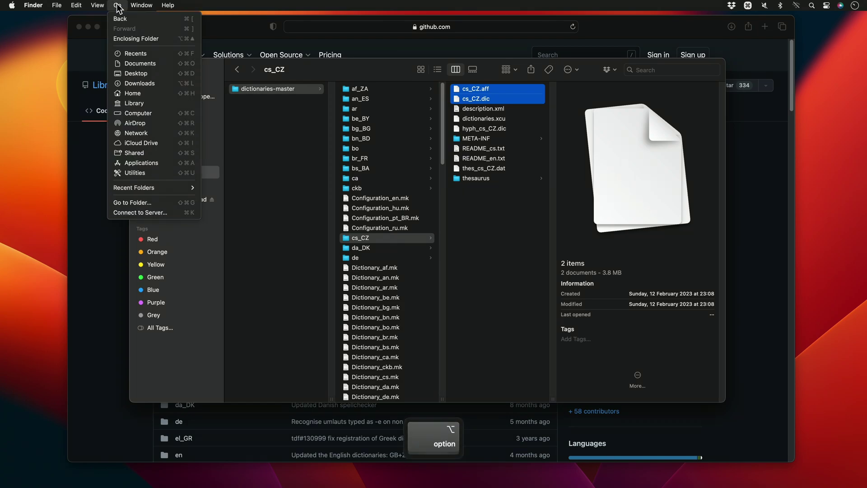
left_click(140, 102)
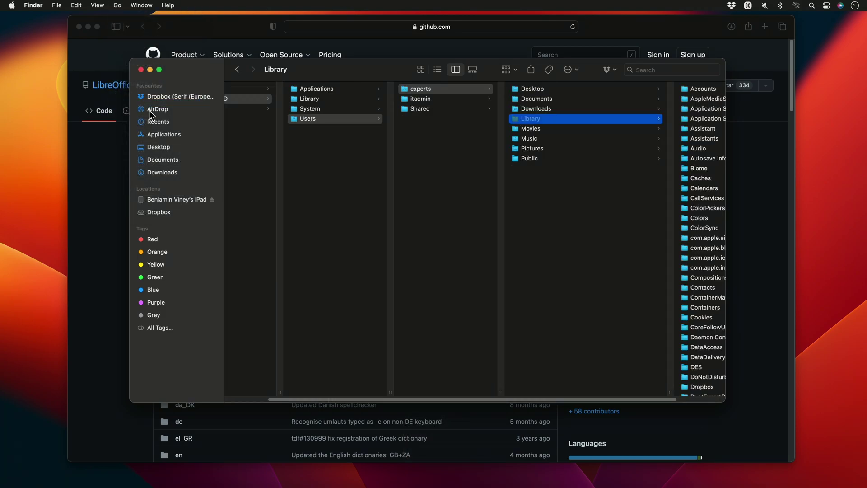
left_click_drag(723, 172, 724, 358)
left_click(649, 315)
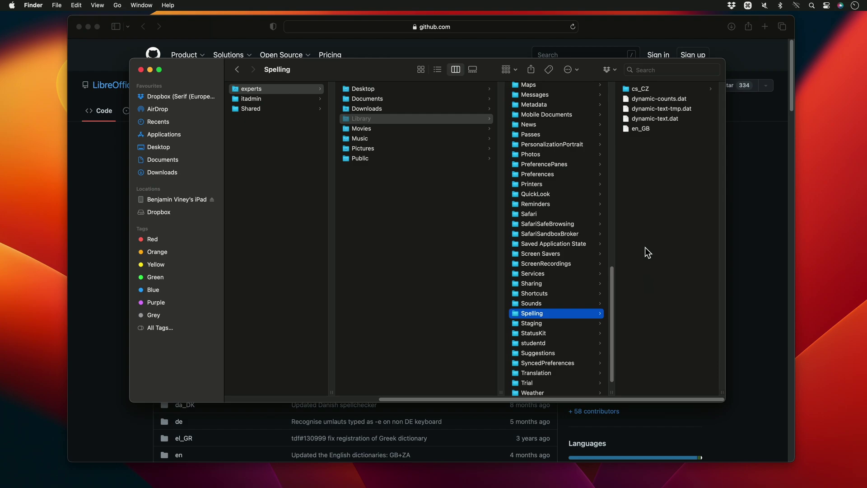
right_click(650, 199)
left_click(670, 212)
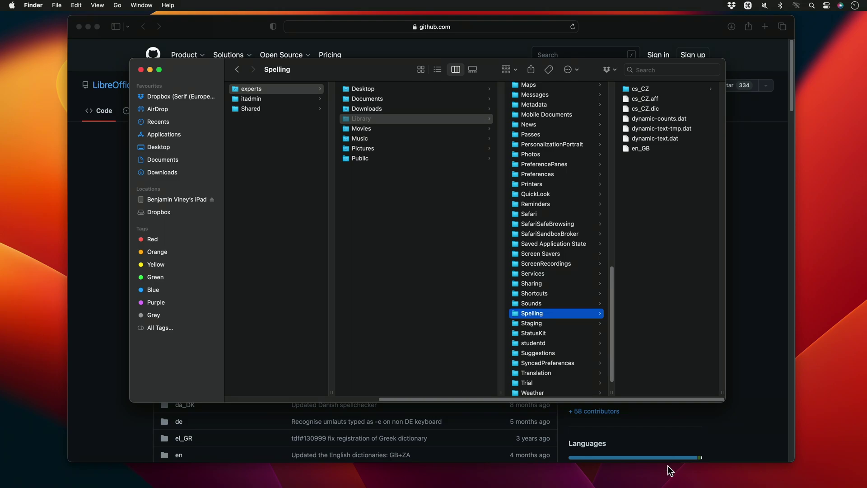
left_click(606, 475)
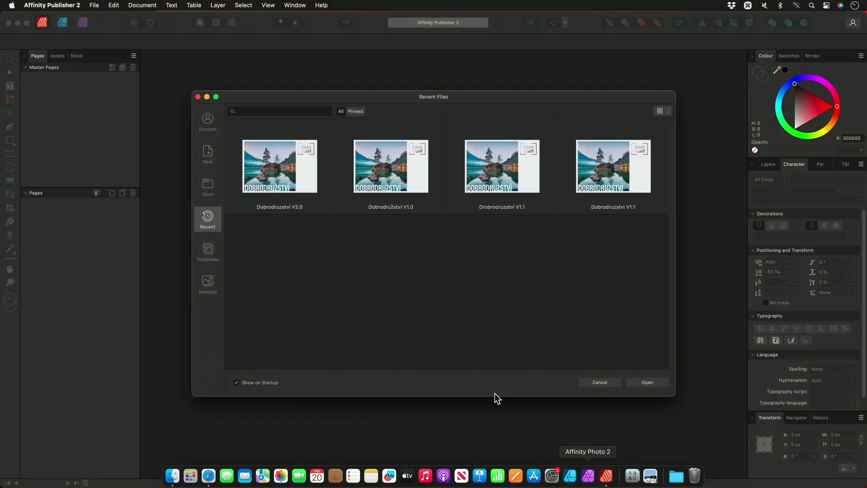
Open Dobrodružství V2.0 from Recent Files, go full screen, and select all České Vánoce body text.
left_click(288, 190)
left_click(650, 382)
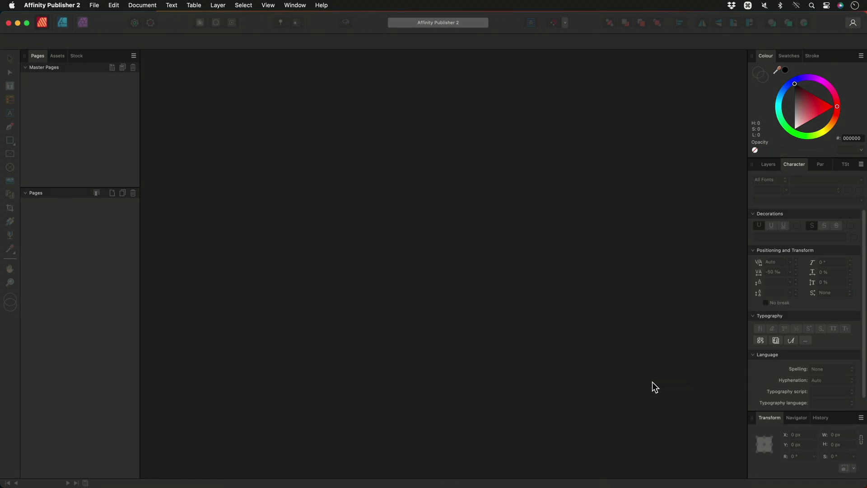
scroll(226, 352, "up", 6)
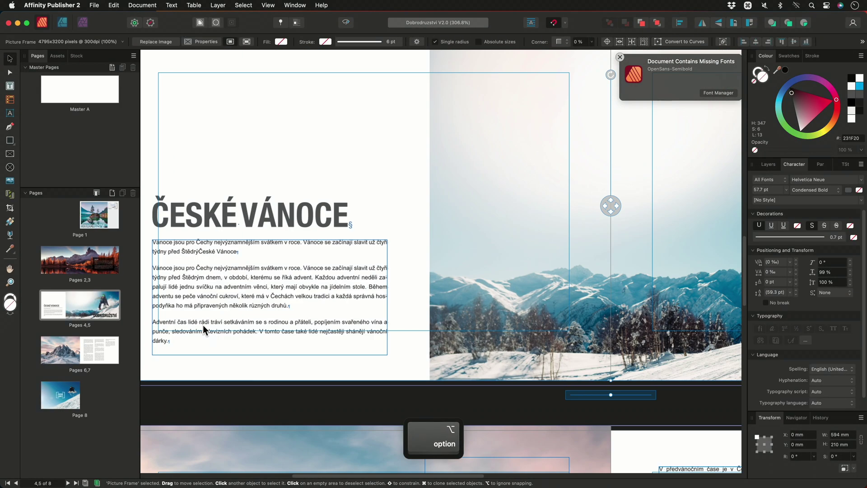
left_click(27, 26)
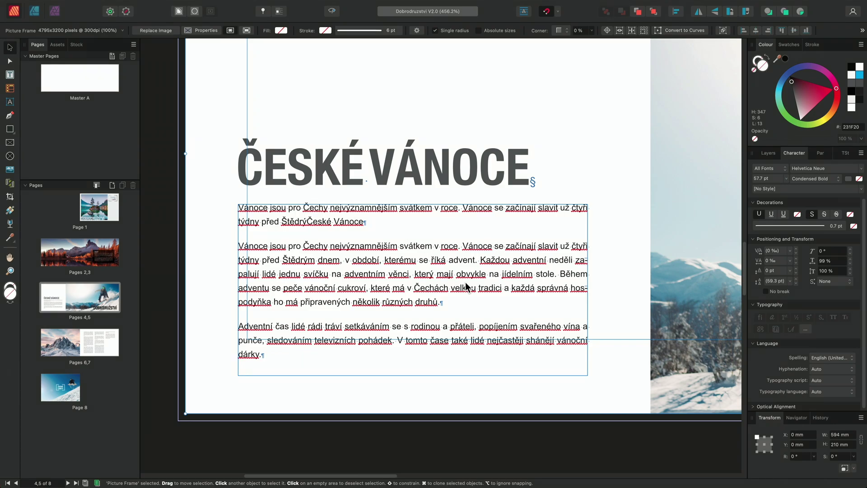
double_click(479, 339)
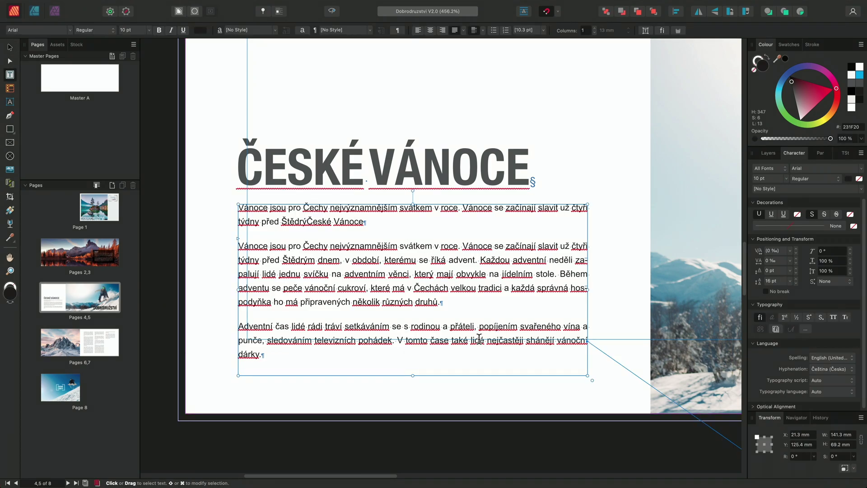
key("super+a")
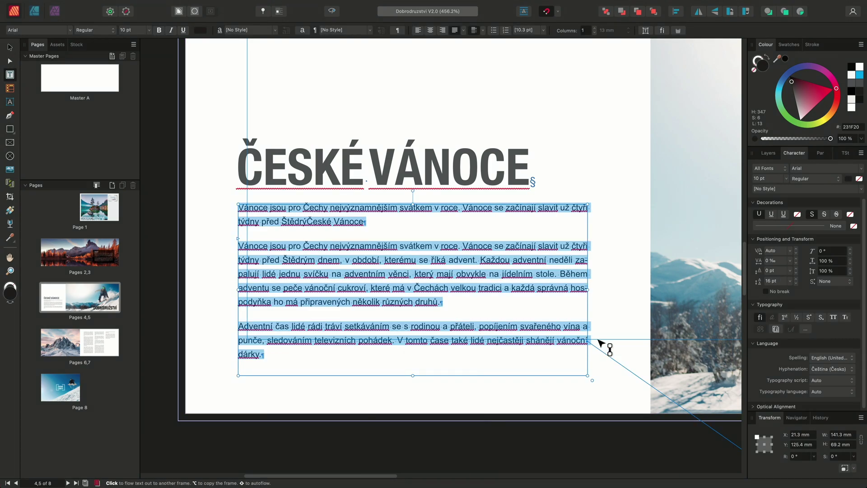
Set the selected text's spelling language to Čeština (Česko), then deselect to check the underlines.
left_click(848, 359)
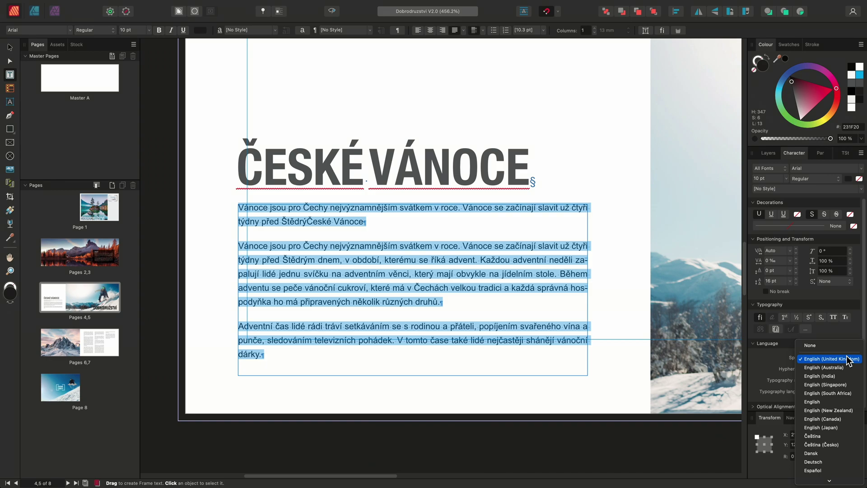
left_click(836, 445)
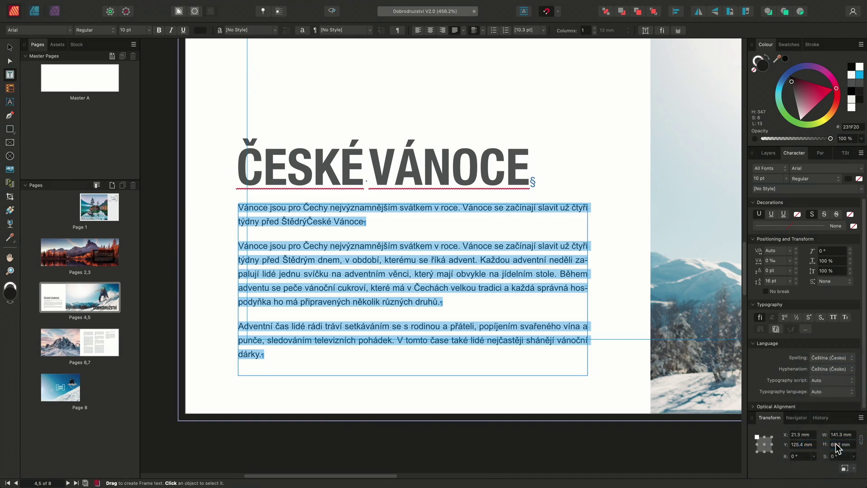
left_click(576, 351)
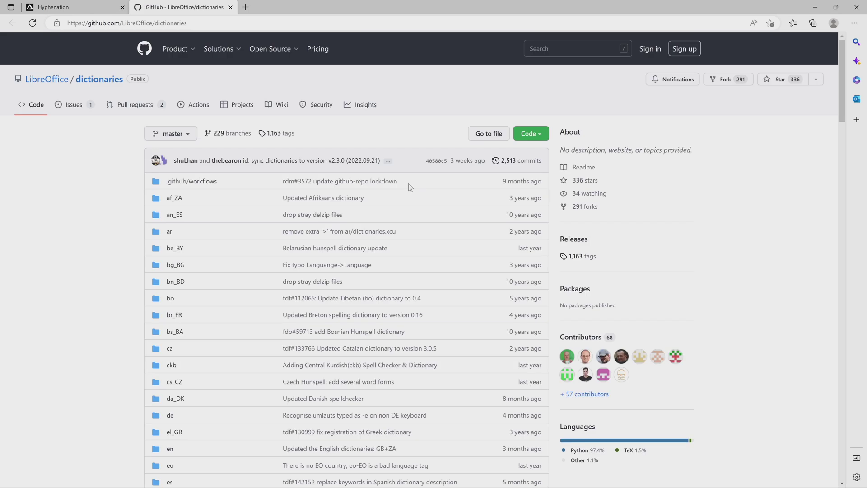
Download the repository as a ZIP and show dictionaries-master.zip in its folder.
left_click(532, 135)
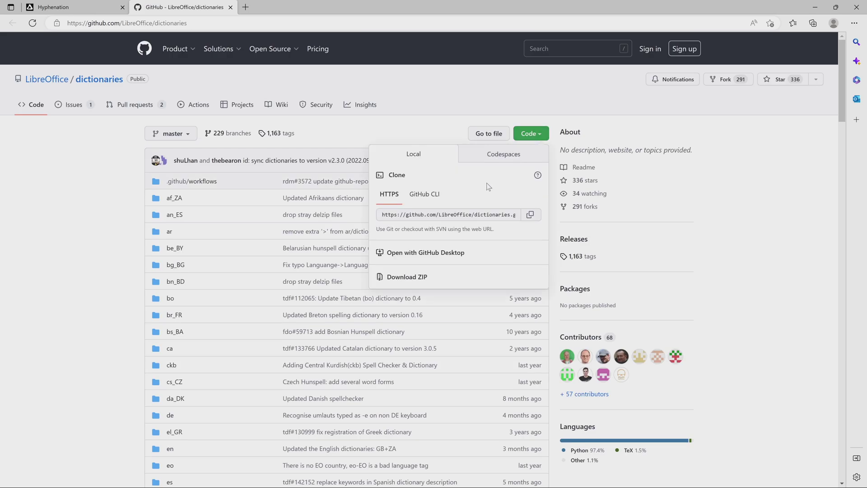
left_click(417, 280)
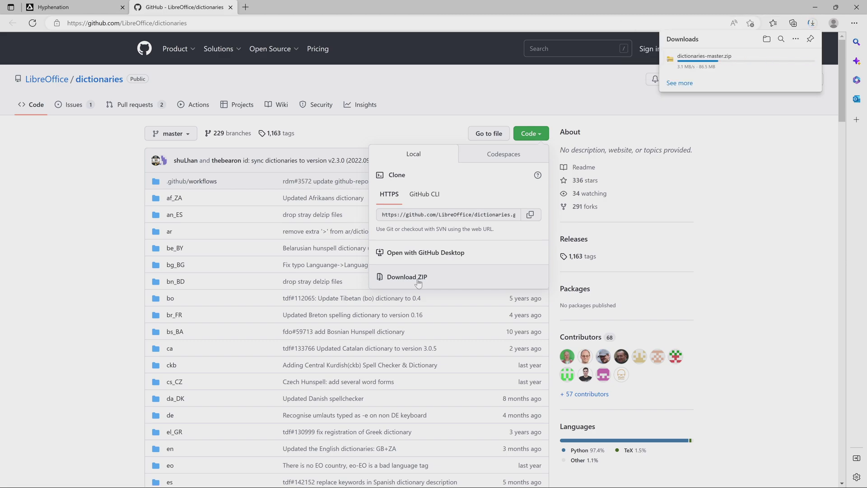
right_click(722, 64)
left_click(746, 104)
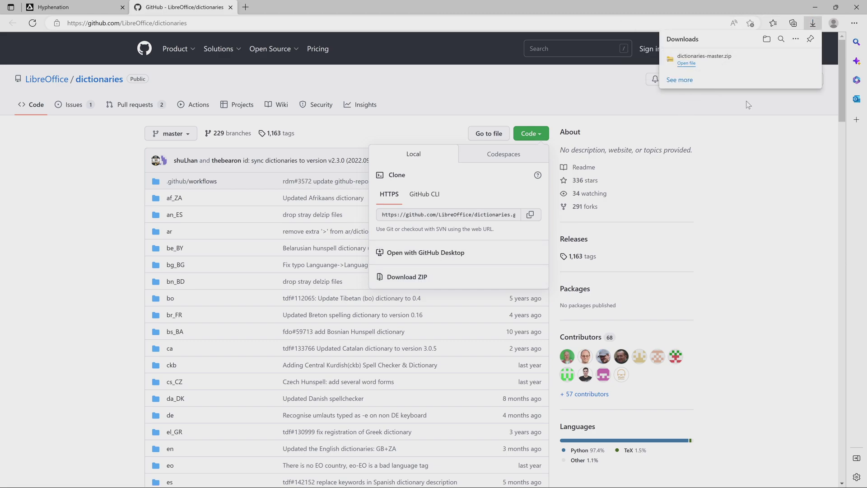
Extract dictionaries-master.zip into a dictionaries-master folder in Downloads.
right_click(260, 152)
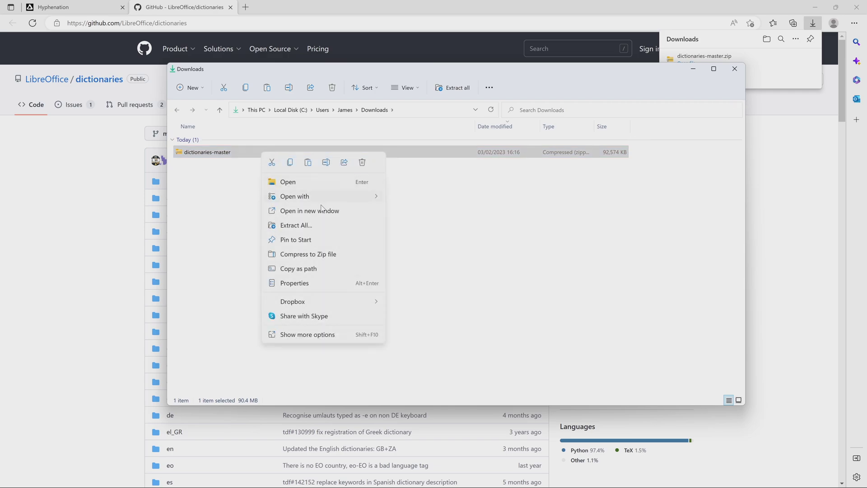
left_click(296, 225)
left_click(501, 335)
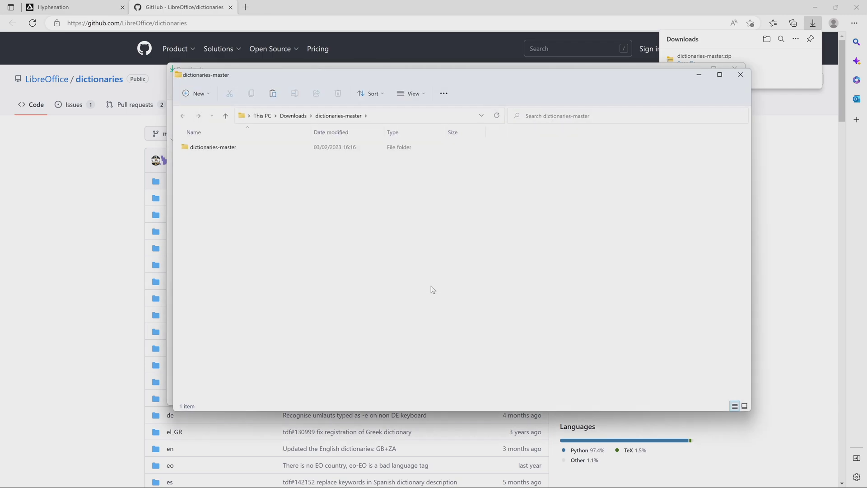
Close both File Explorer windows and switch back to Affinity Publisher.
left_click(740, 75)
left_click(734, 68)
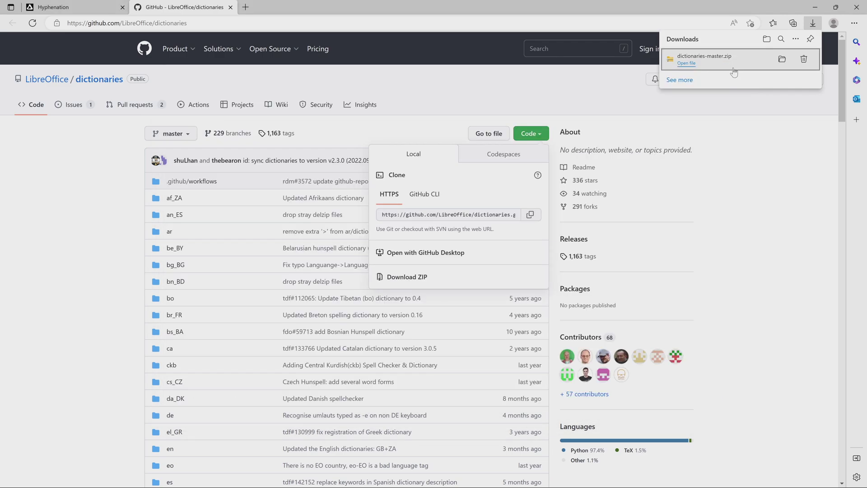
key("alt+Tab")
key("alt+Tab")
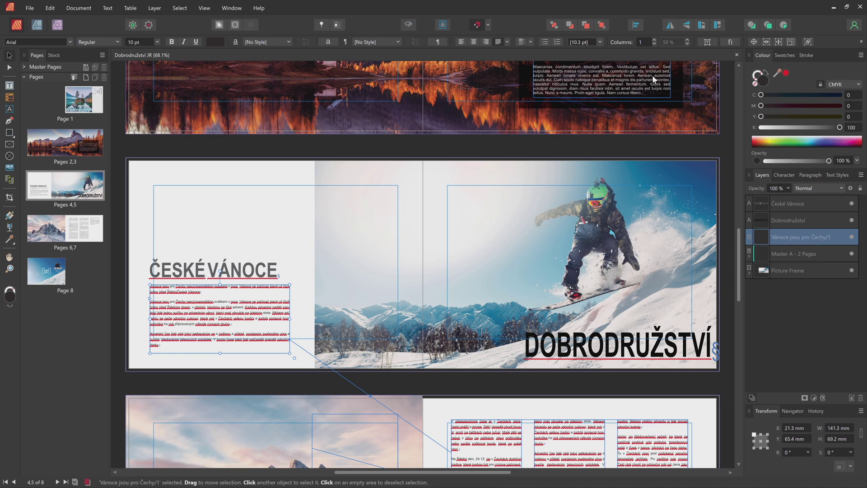
Open Edit > Preferences and show the Tools page.
left_click(50, 10)
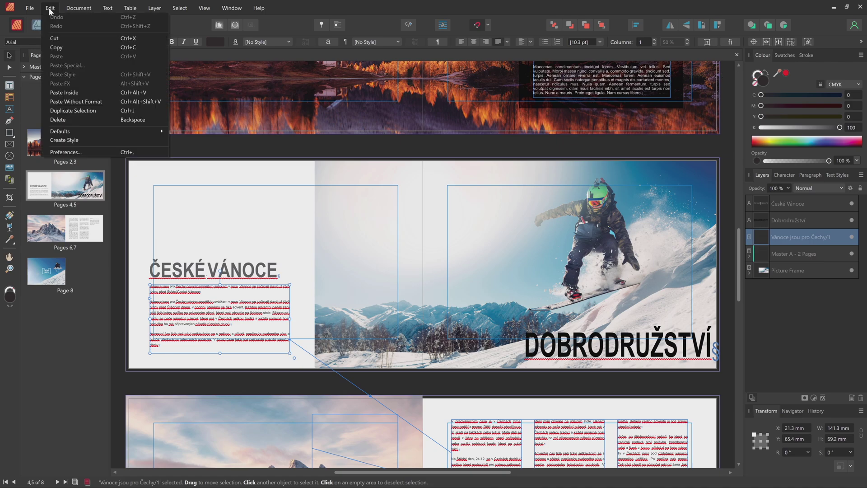
left_click(88, 153)
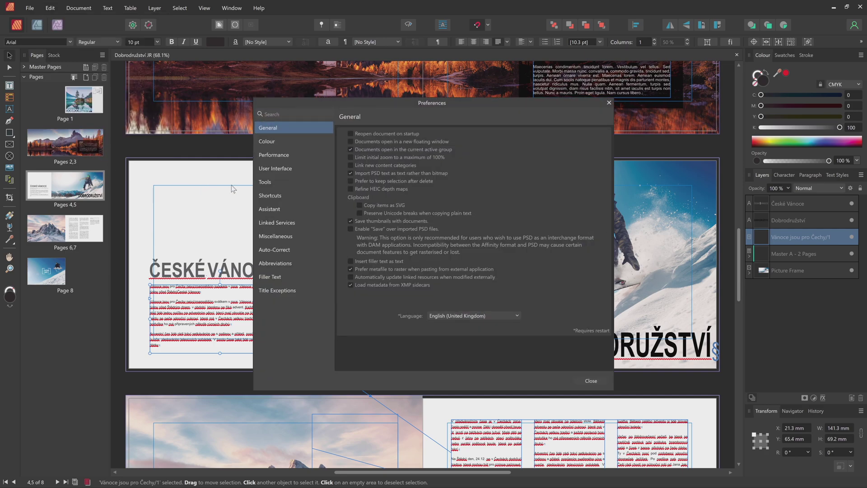
left_click(289, 181)
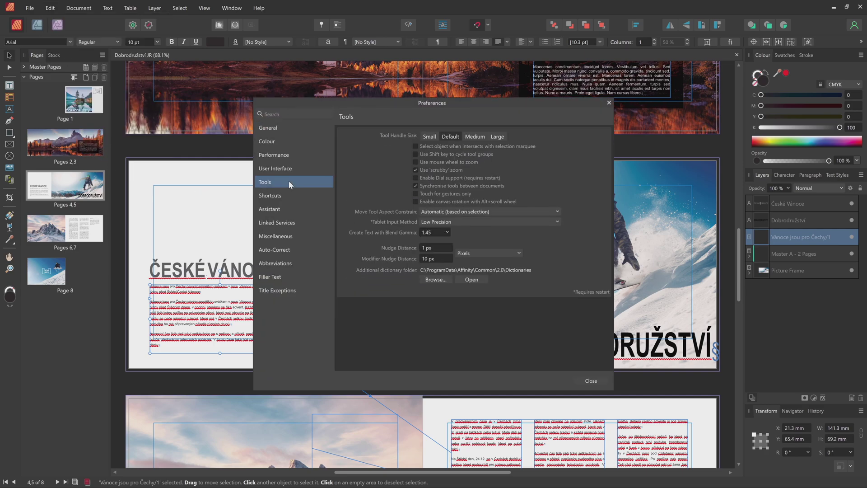
Set the additional dictionary folder to Downloads\dictionaries-master\dictionaries-master and close Preferences.
left_click(446, 281)
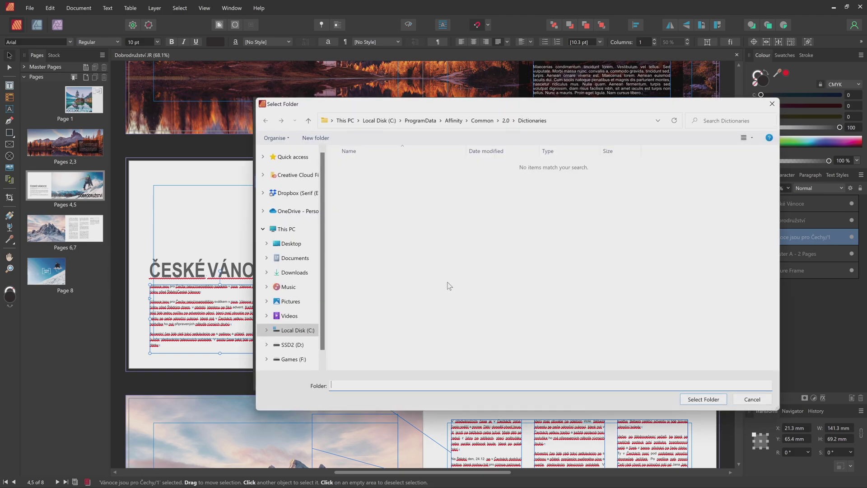
left_click(294, 273)
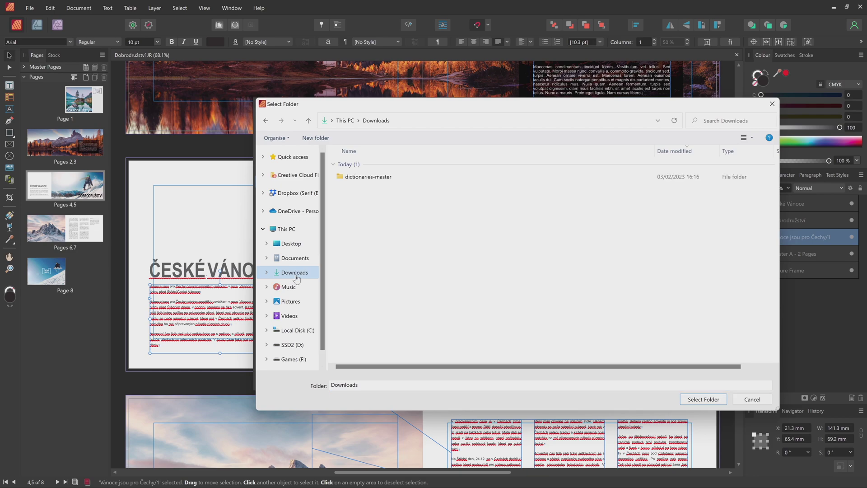
double_click(385, 179)
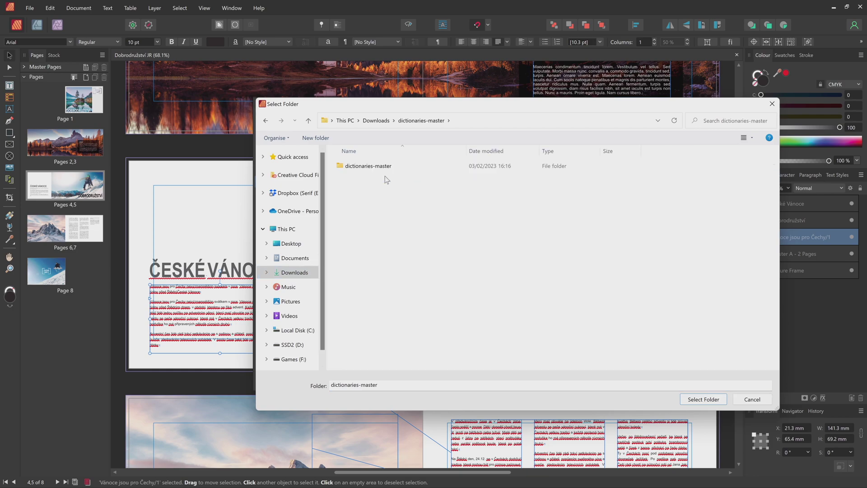
double_click(387, 167)
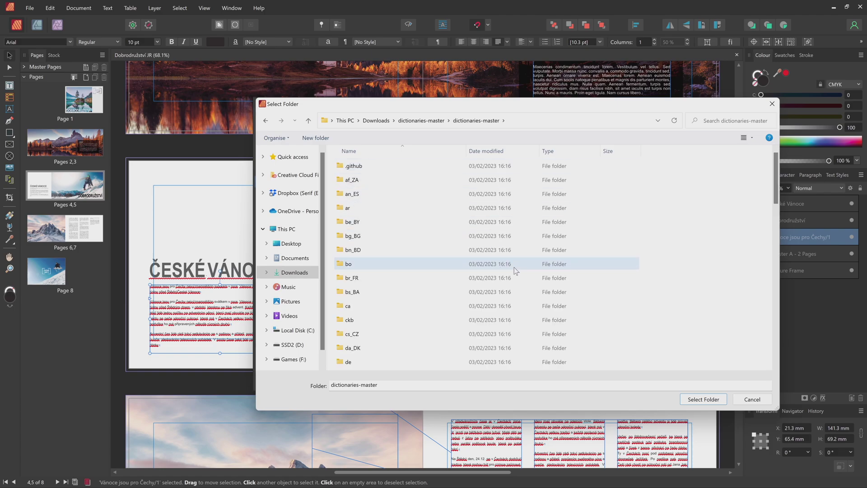
left_click(700, 401)
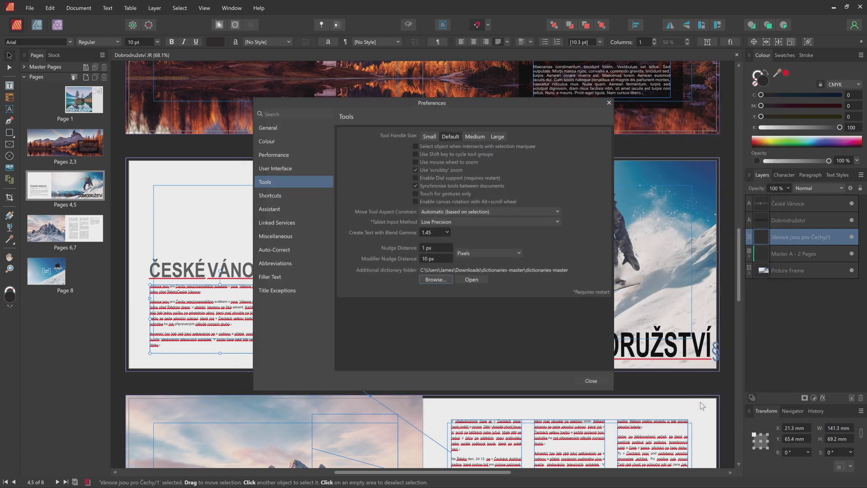
left_click(590, 381)
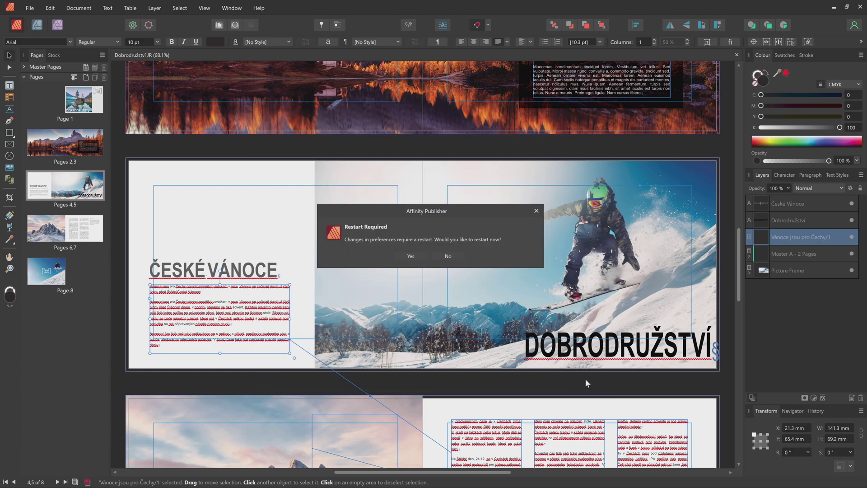
Accept the restart and dismiss the Account window in the restarted Affinity Publisher.
left_click(411, 256)
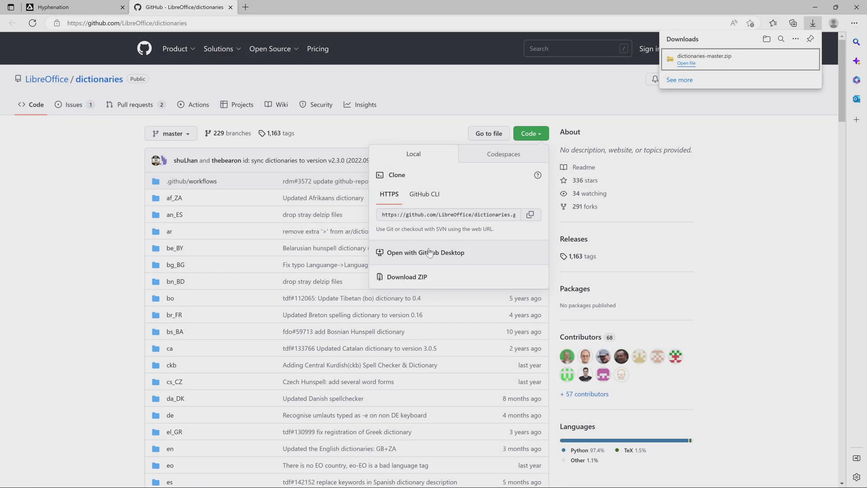
key("alt+Tab")
key("alt+Tab")
key("alt+Tab")
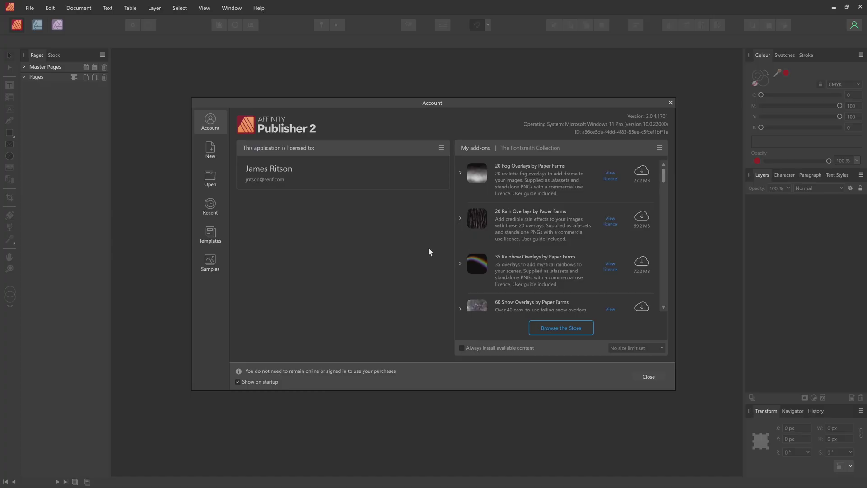
left_click(648, 376)
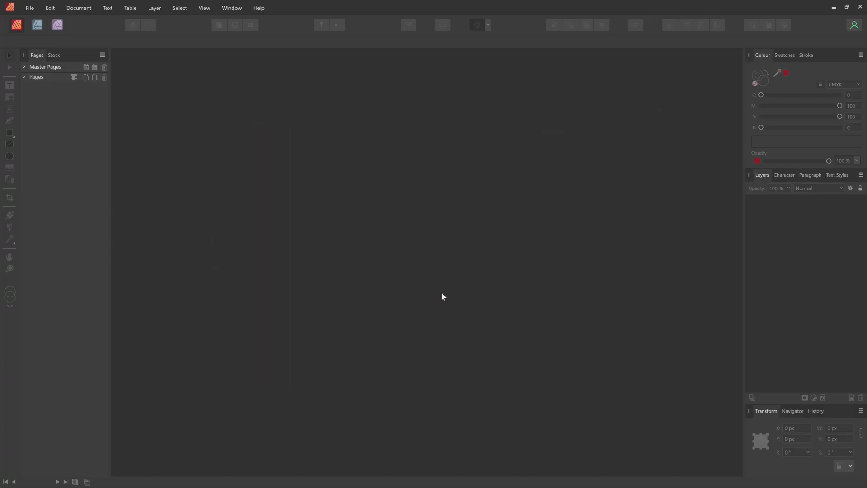
Reopen Dobrodružství JR.afpub from File > Open Recent.
left_click(30, 7)
mouse_move(86, 66)
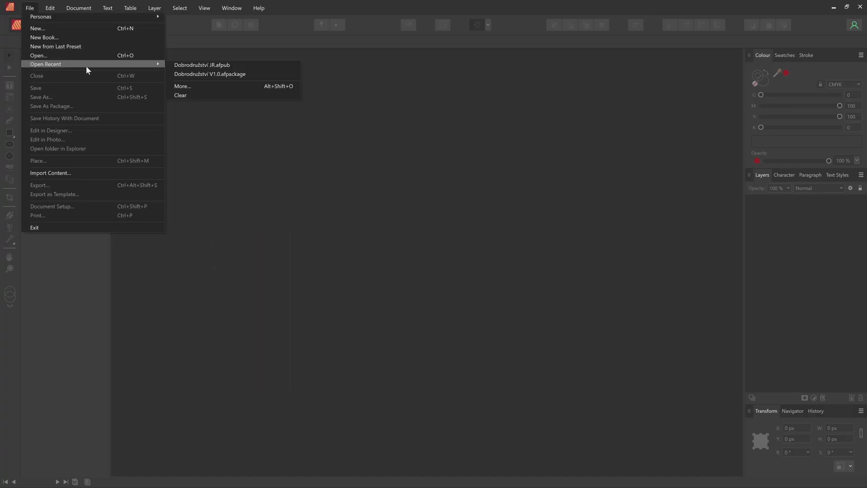
left_click(256, 65)
scroll(285, 307, "up", 5)
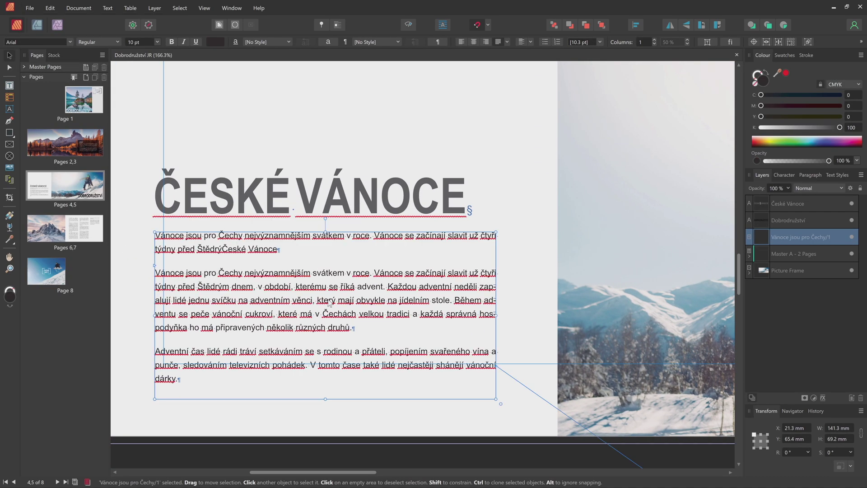
In the Character panel, set both Spelling and Hyphenation language to Czech (Czech Republic).
left_click(785, 175)
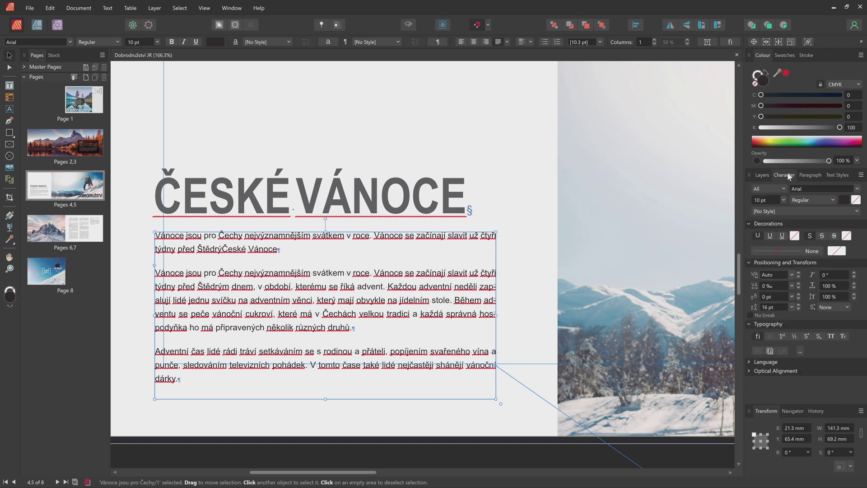
left_click(764, 363)
scroll(762, 362, "down", 1)
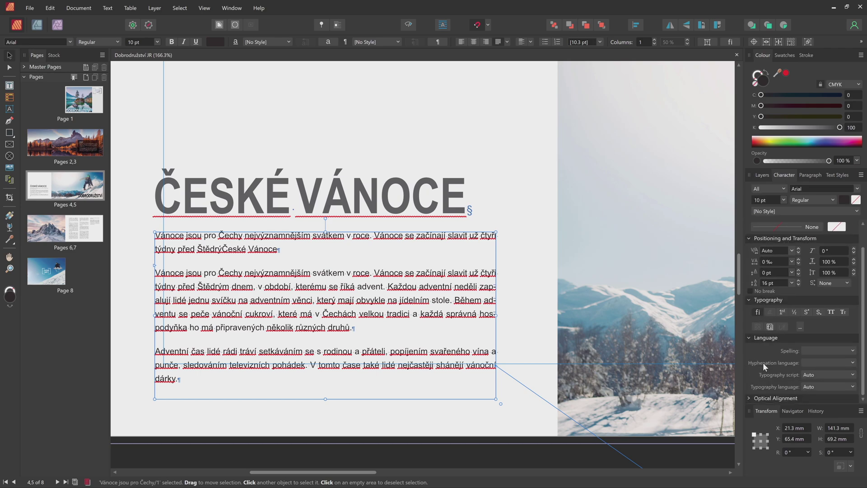
left_click(832, 351)
scroll(833, 333, "down", 1)
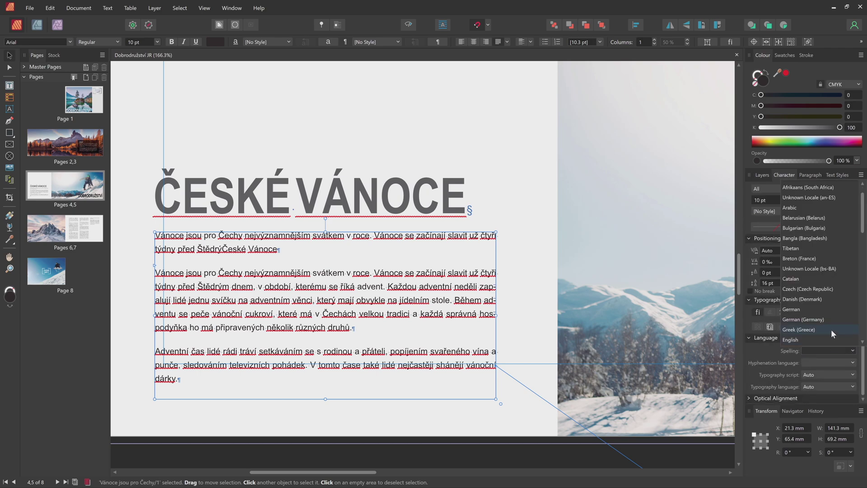
left_click(824, 287)
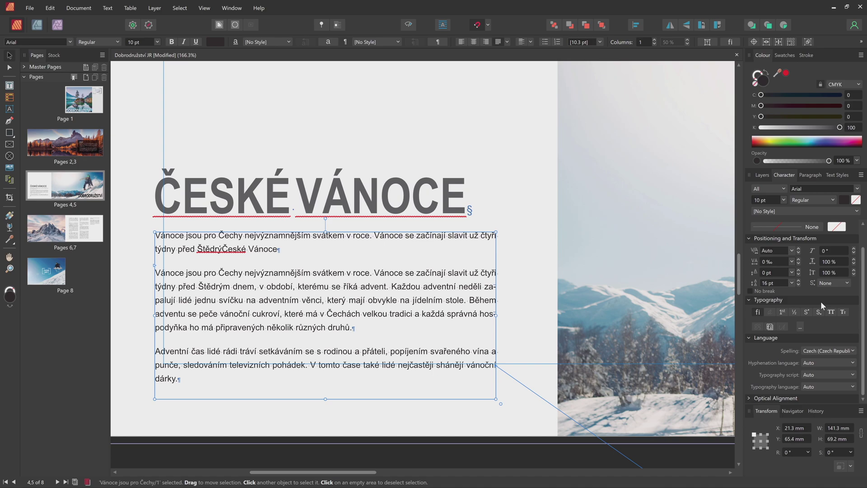
left_click(817, 363)
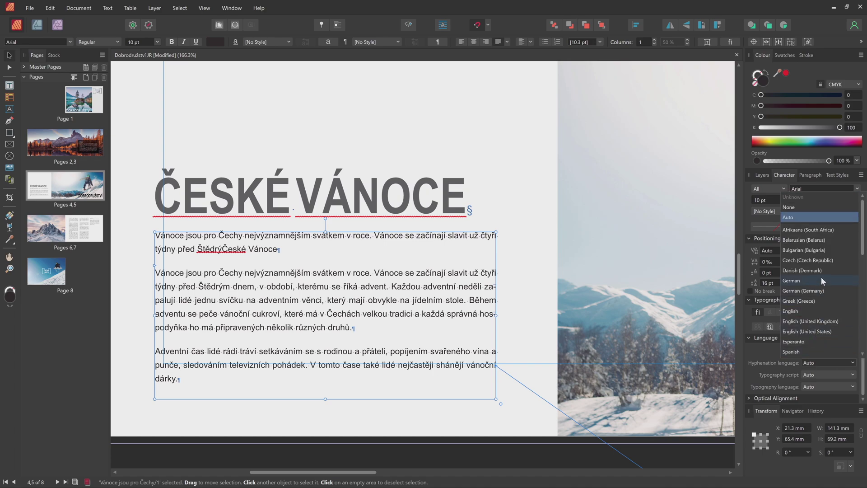
left_click(828, 261)
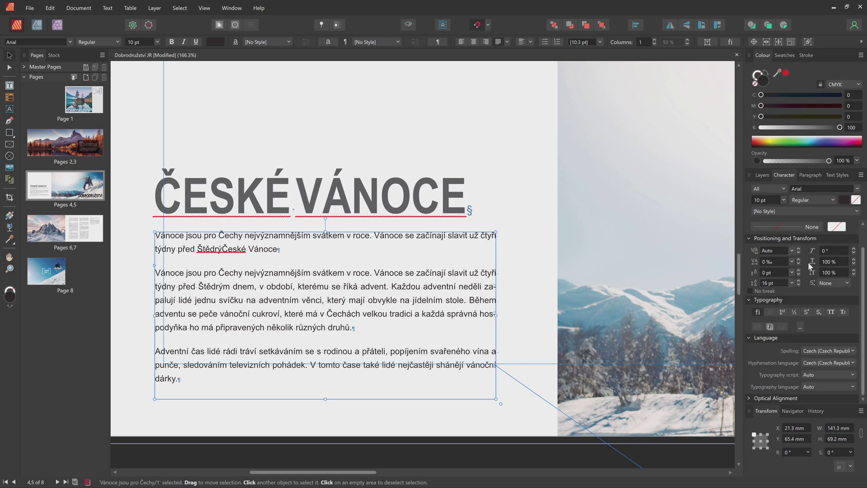